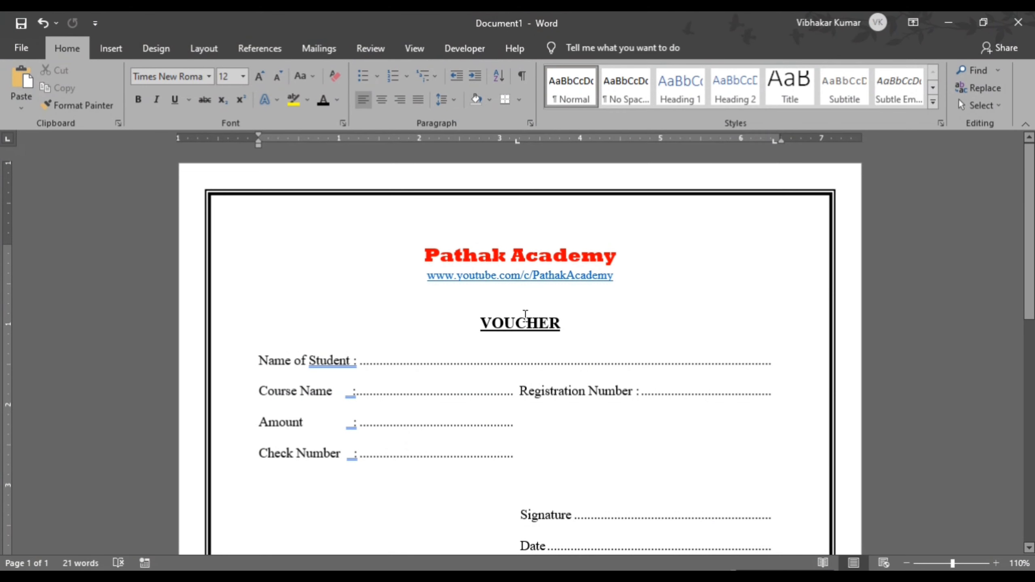
Review the voucher layout in the document, then switch to Adobe Acrobat Reader and examine it in Pathak Academy.pdf.
{"action": "scroll", "coordinate": [461, 491], "scroll_direction": "down", "scroll_amount": 3}
{"action": "mouse_move", "coordinate": [490, 577]}
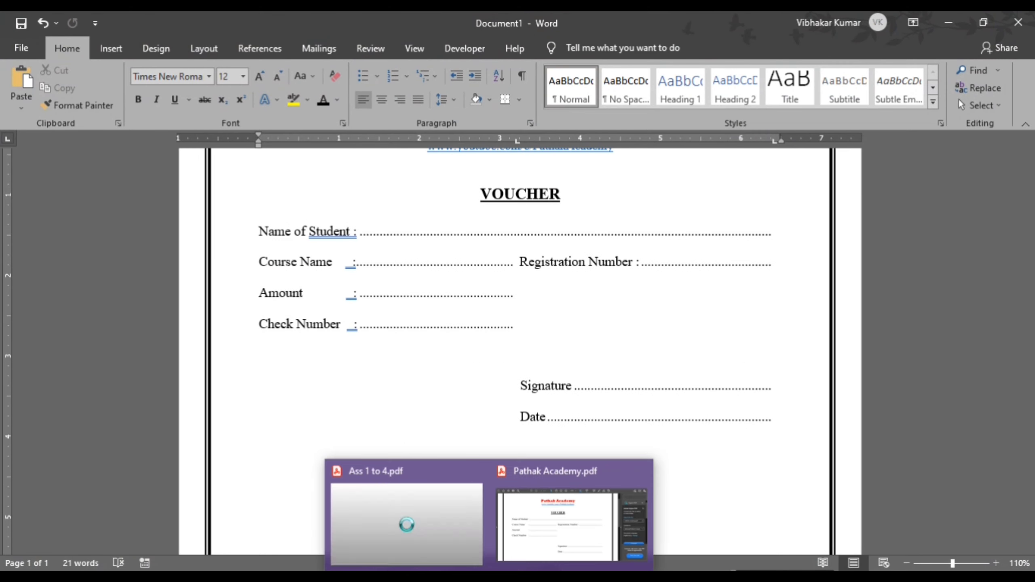
{"action": "left_click", "coordinate": [541, 529]}
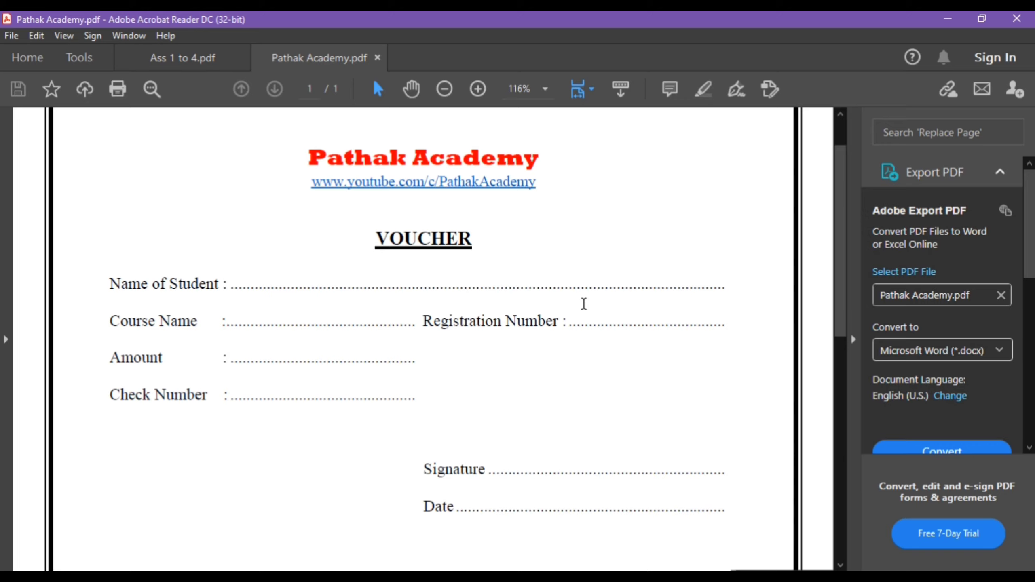
{"action": "scroll", "coordinate": [570, 302], "scroll_direction": "down", "scroll_amount": 2}
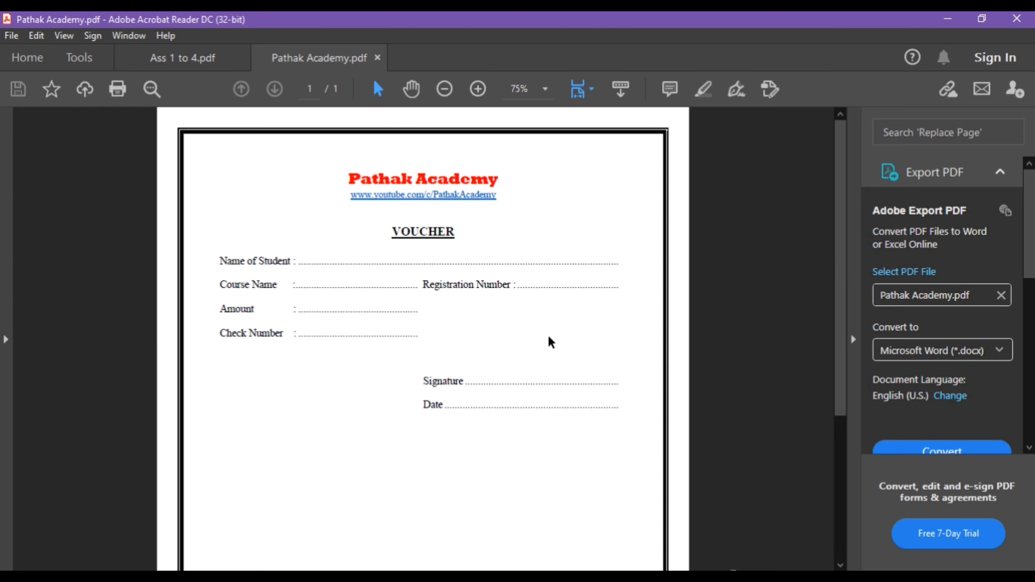
{"action": "scroll", "coordinate": [551, 342], "scroll_direction": "up", "scroll_amount": 2}
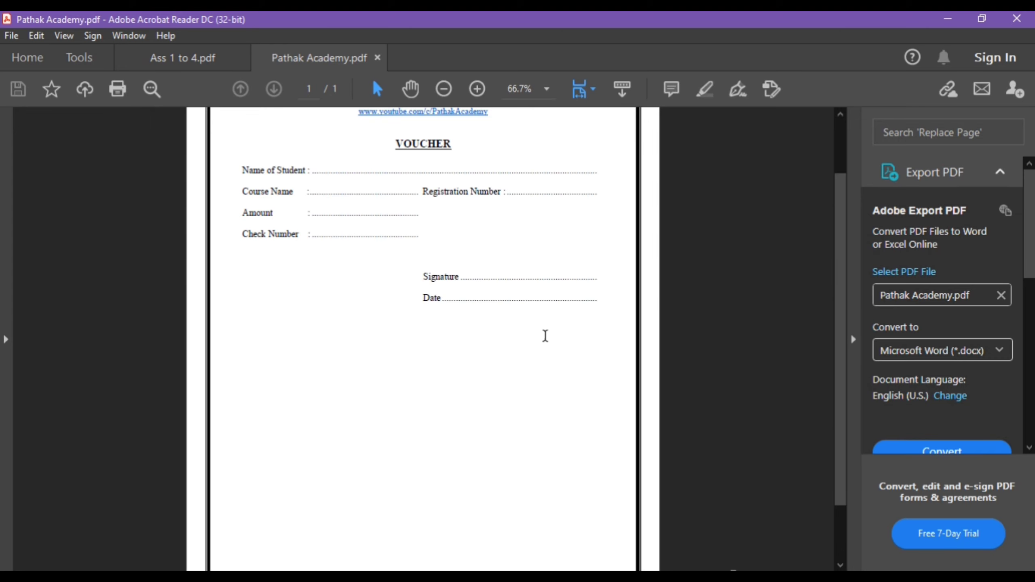
{"action": "scroll", "coordinate": [512, 327], "scroll_direction": "up", "scroll_amount": 2}
{"action": "scroll", "coordinate": [458, 262], "scroll_direction": "up", "scroll_amount": 2}
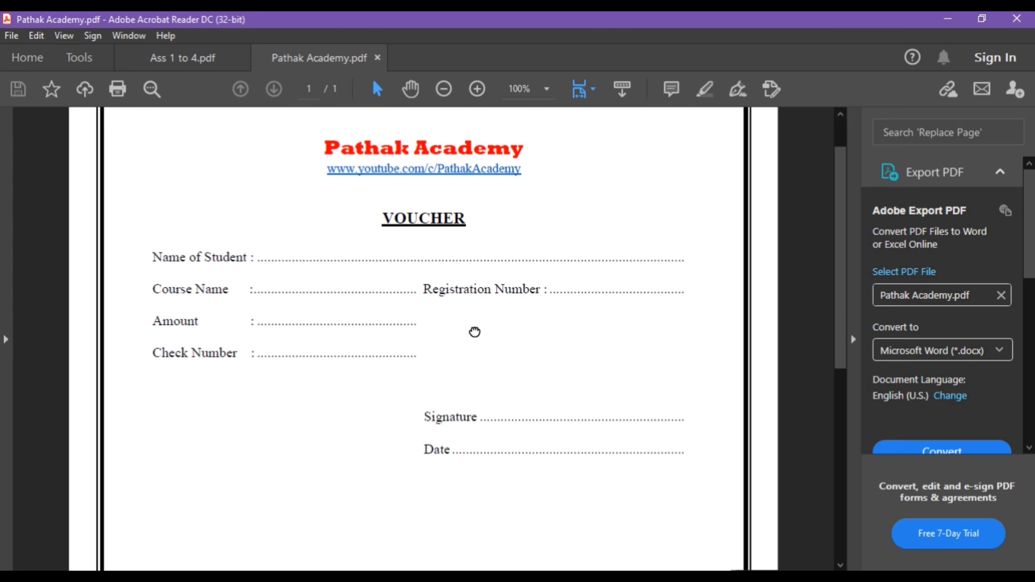
Switch back to Word and delete all the voucher text, leaving only the bordered page.
{"action": "left_click", "coordinate": [477, 572]}
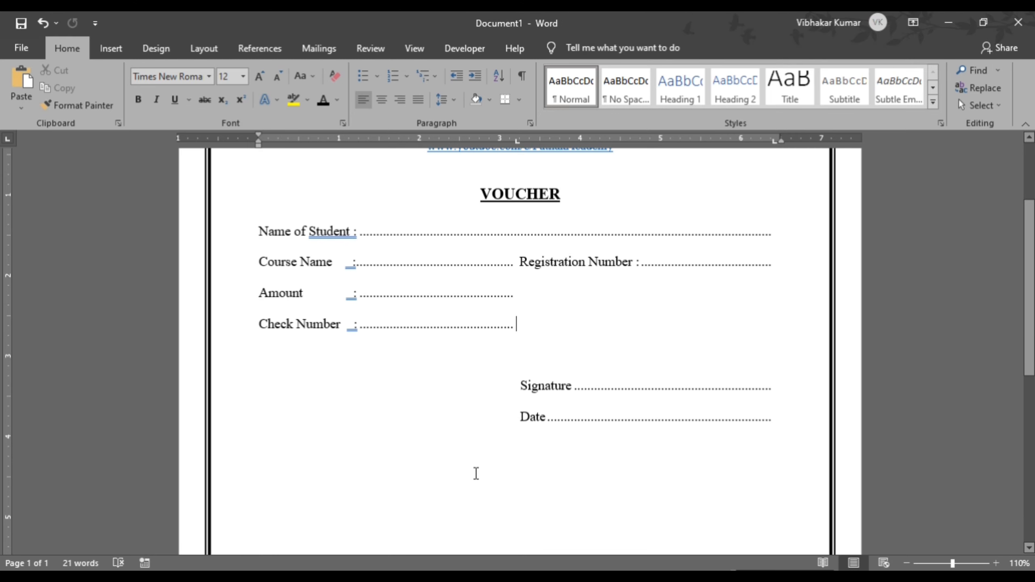
{"action": "scroll", "coordinate": [424, 343], "scroll_direction": "up", "scroll_amount": 3}
{"action": "key", "text": "ctrl+a"}
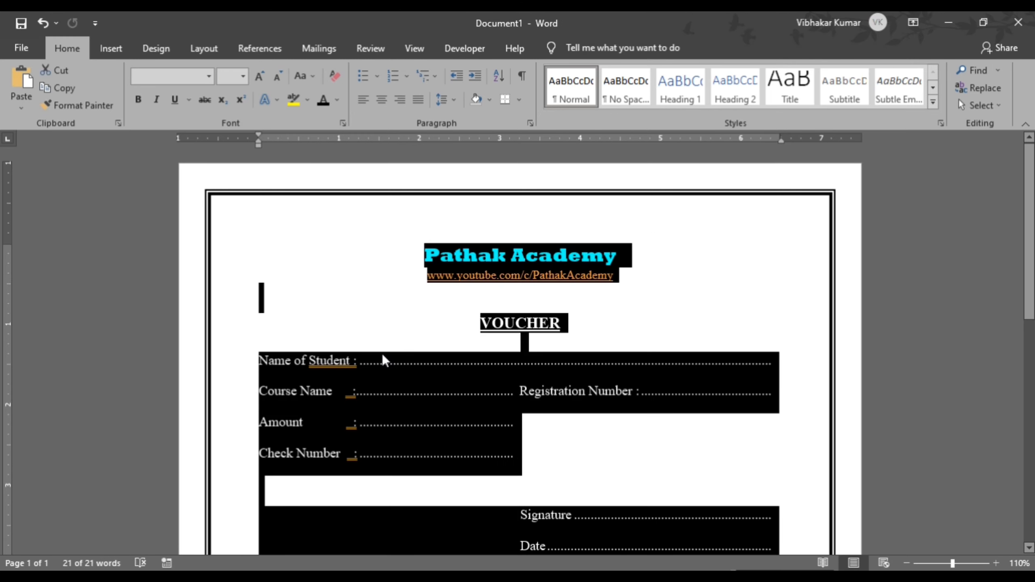
{"action": "key", "text": "Delete"}
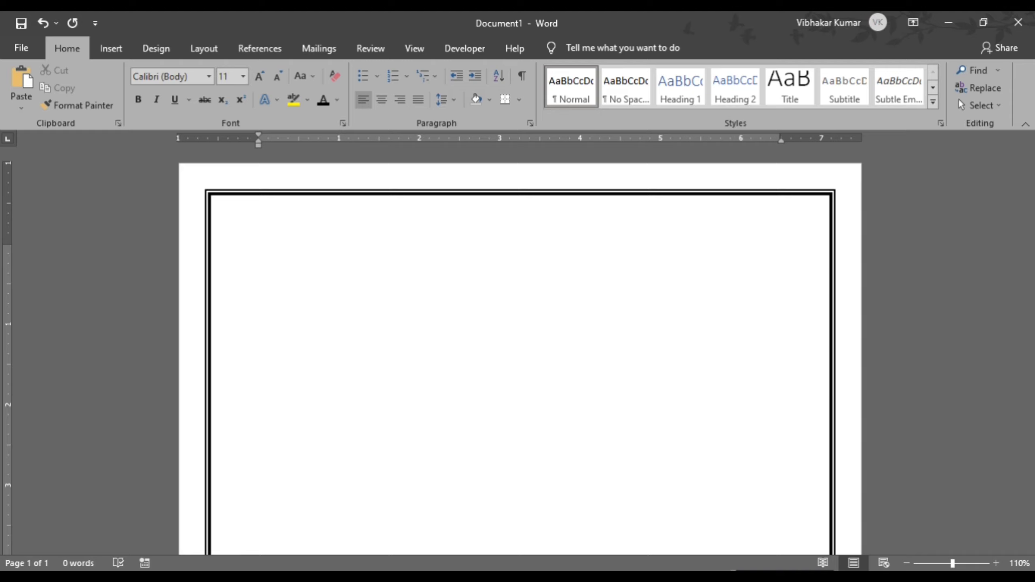
{"action": "key", "text": "BackSpace"}
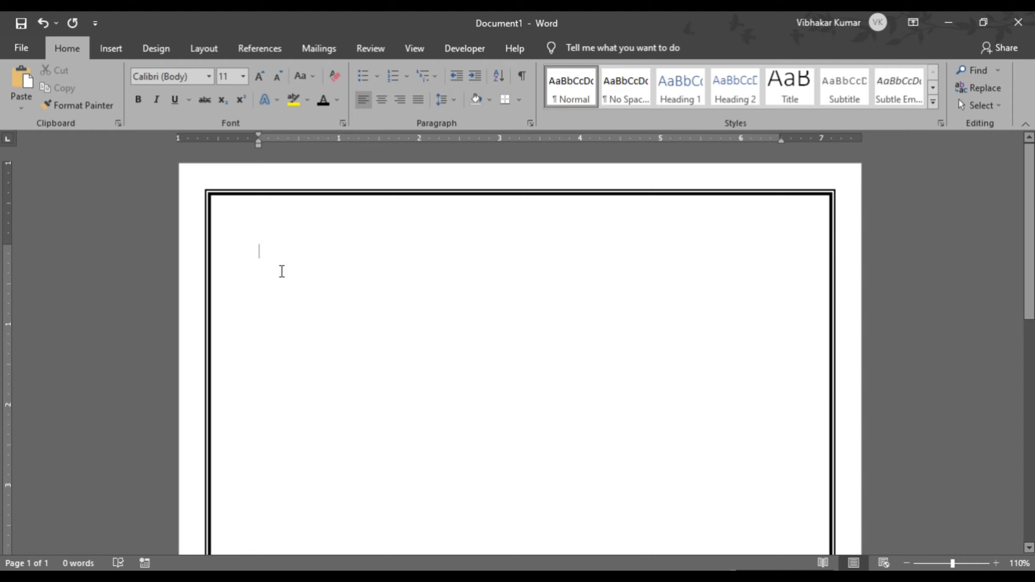
Enter the sample text "Abcd" on the first line of the page.
{"action": "type", "text": "Abcsd"}
{"action": "key", "text": "BackSpace"}
{"action": "scroll", "coordinate": [314, 274], "scroll_direction": "up", "scroll_amount": 9}
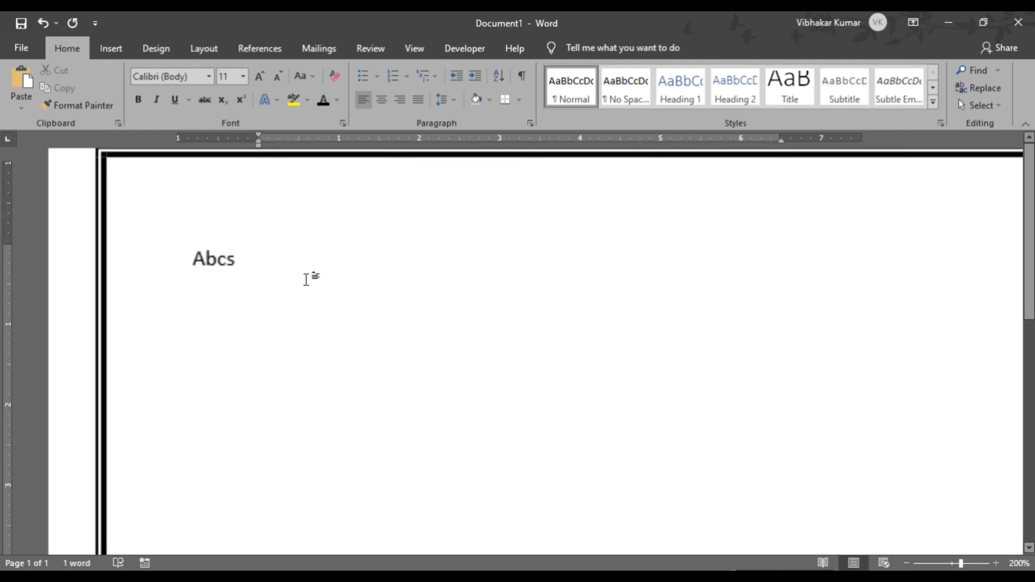
{"action": "key", "text": "BackSpace"}
{"action": "type", "text": "d"}
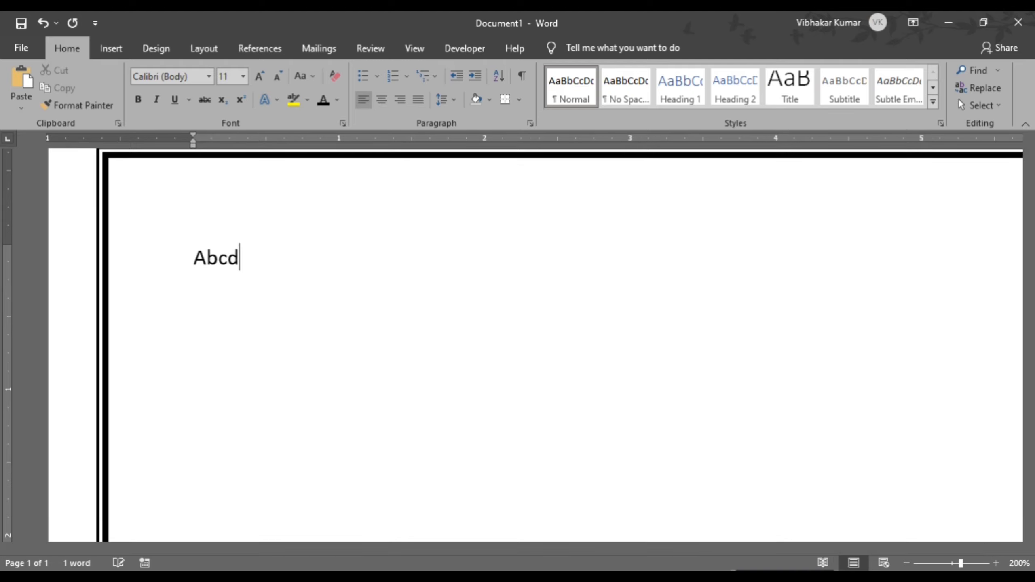
{"action": "scroll", "coordinate": [314, 302], "scroll_direction": "up", "scroll_amount": 2}
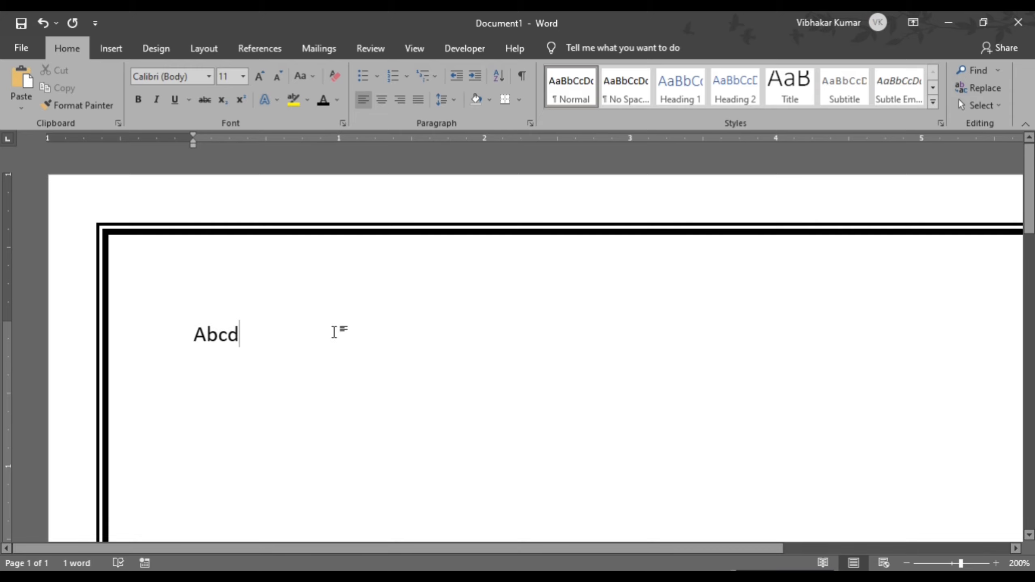
Move the insertion point away from "Abcd" along the line using the default tab stops.
{"action": "key", "text": "Tab"}
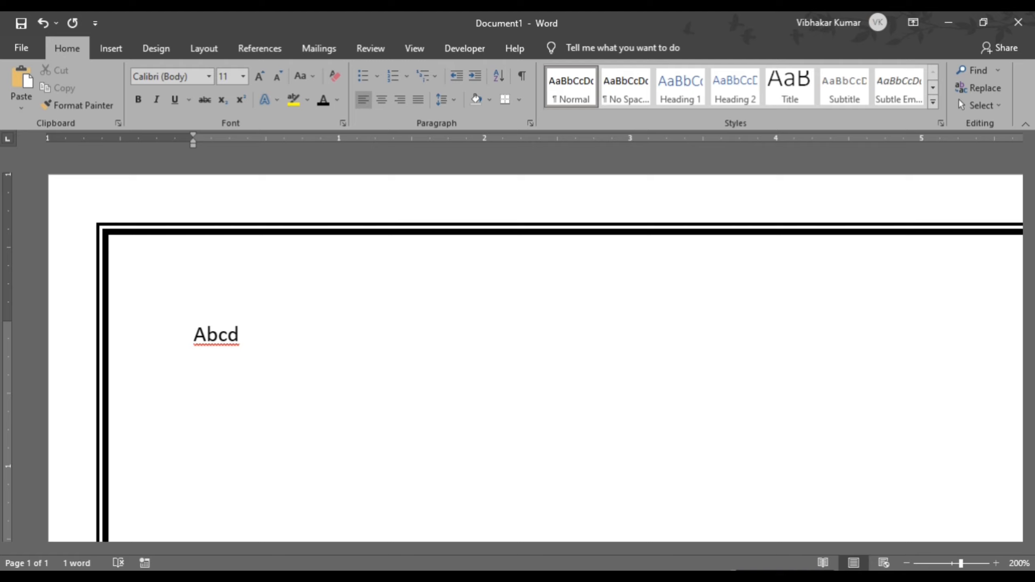
{"action": "key", "text": "Tab"}
{"action": "scroll", "coordinate": [352, 332], "scroll_direction": "down", "scroll_amount": 4}
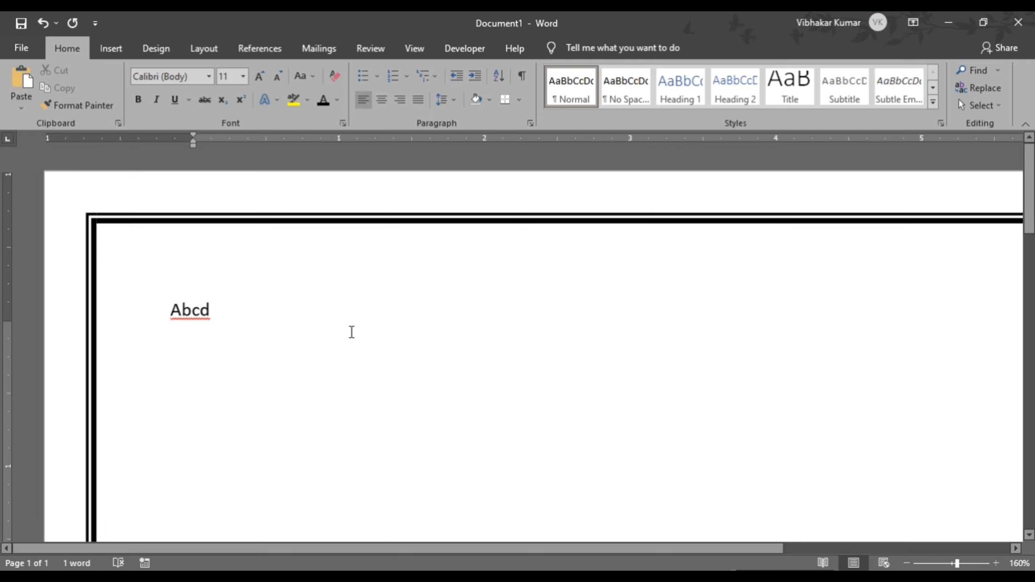
{"action": "scroll", "coordinate": [352, 332], "scroll_direction": "down", "scroll_amount": 4}
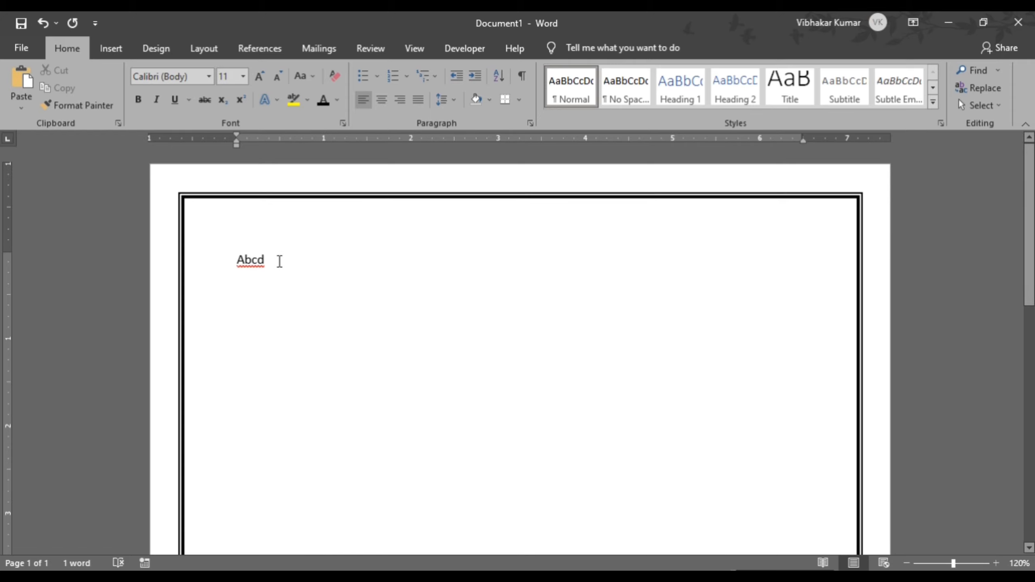
{"action": "key", "text": "Tab"}
{"action": "key", "text": "Tab"}
Delete the "Abcd" sample text together with its tab spacing.
{"action": "left_click", "coordinate": [415, 48]}
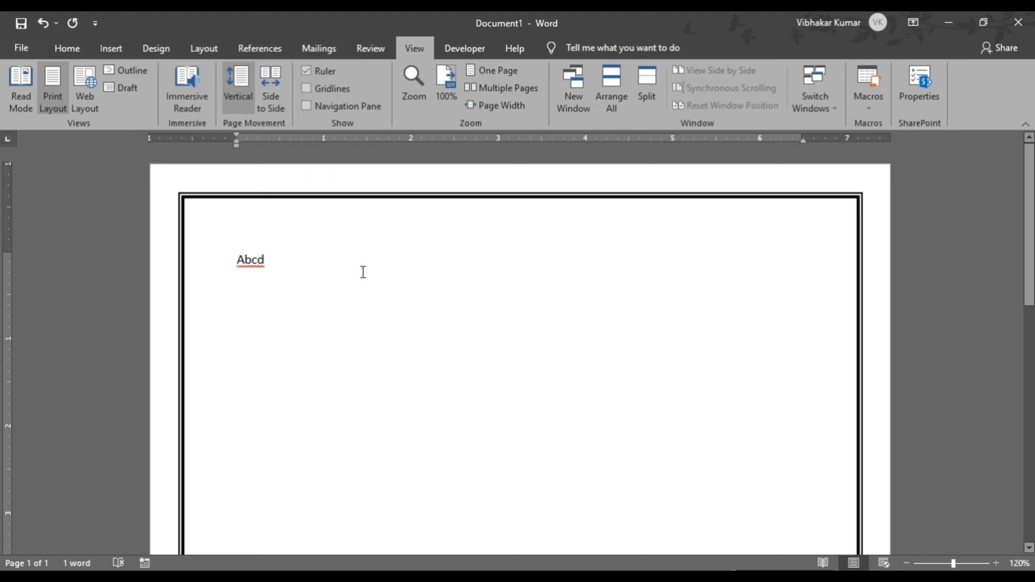
{"action": "left_click", "coordinate": [70, 48]}
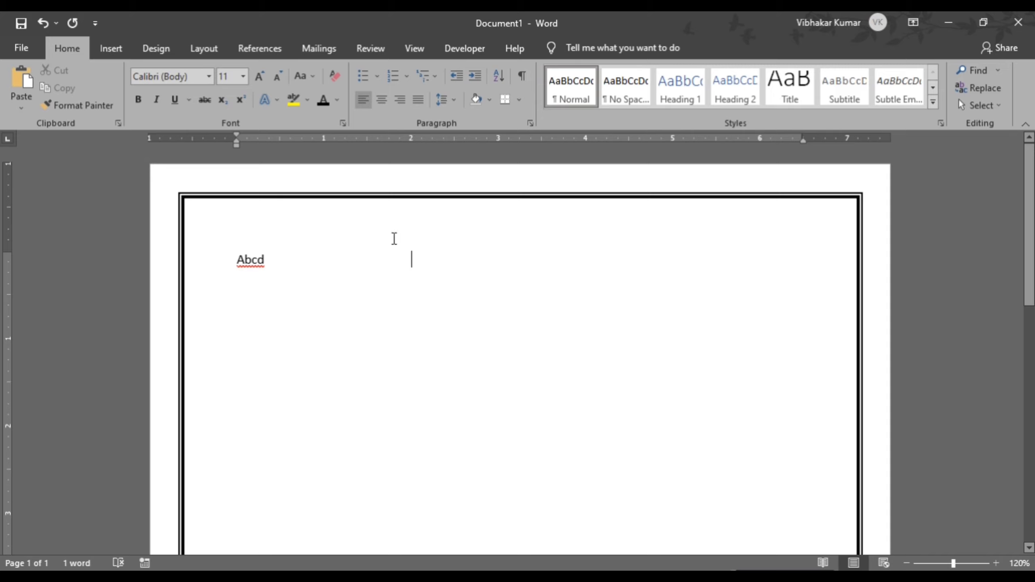
{"action": "left_click_drag", "start_coordinate": [280, 269], "coordinate": [213, 260]}
{"action": "key", "text": "Delete"}
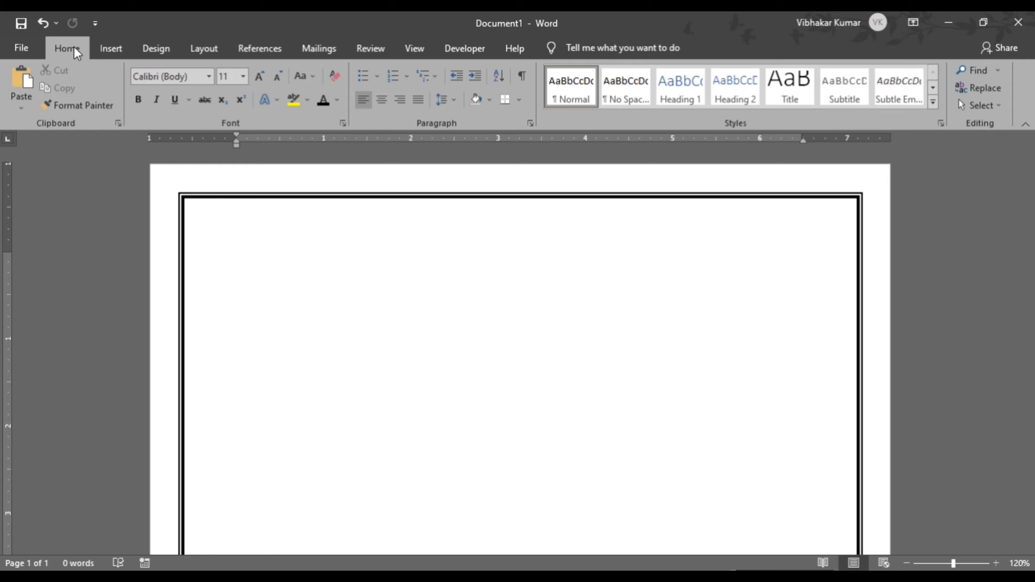
Set a left-aligned tab stop at 5 inches with the dotted leader for the empty paragraph.
{"action": "left_click", "coordinate": [530, 123]}
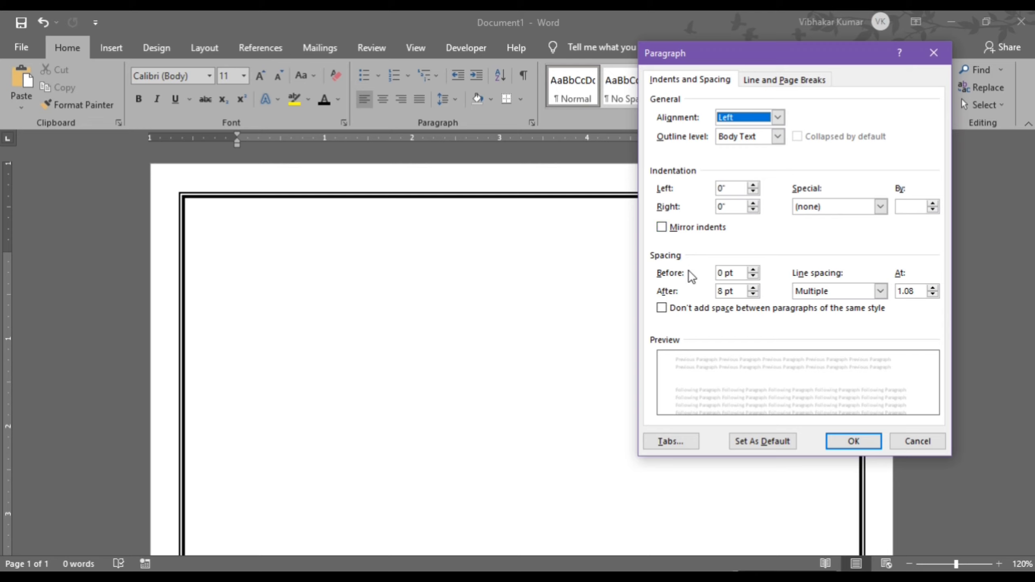
{"action": "left_click", "coordinate": [670, 442]}
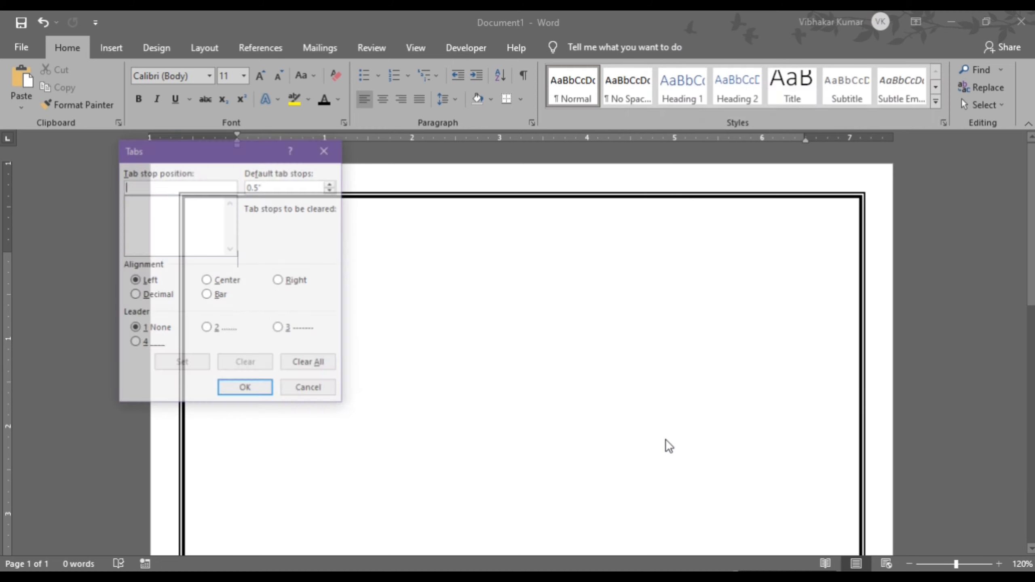
{"action": "left_click_drag", "start_coordinate": [231, 154], "coordinate": [603, 193]}
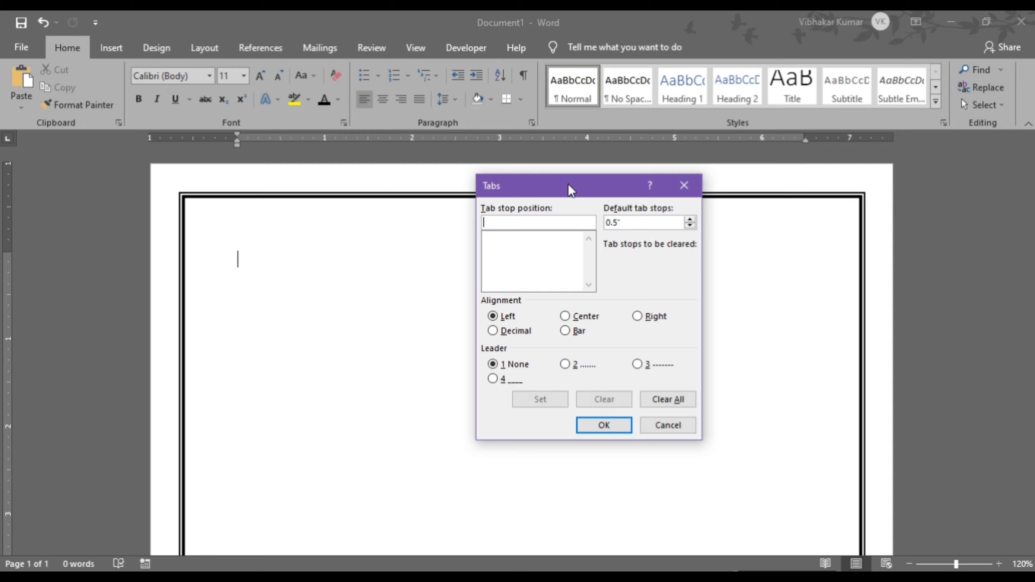
{"action": "left_click_drag", "start_coordinate": [570, 190], "coordinate": [554, 248]}
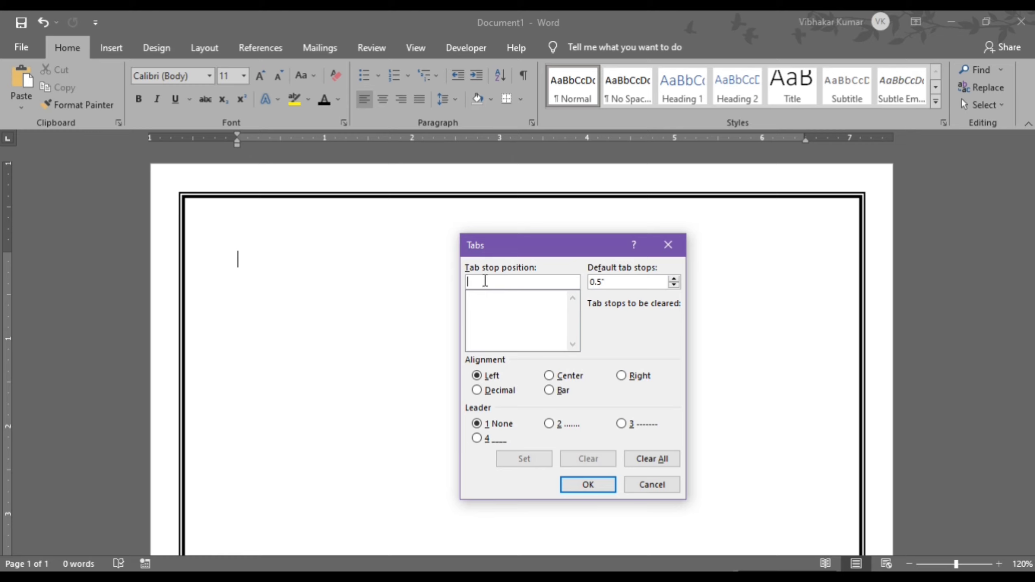
{"action": "type", "text": "5"}
{"action": "left_click", "coordinate": [550, 424]}
{"action": "left_click", "coordinate": [526, 459]}
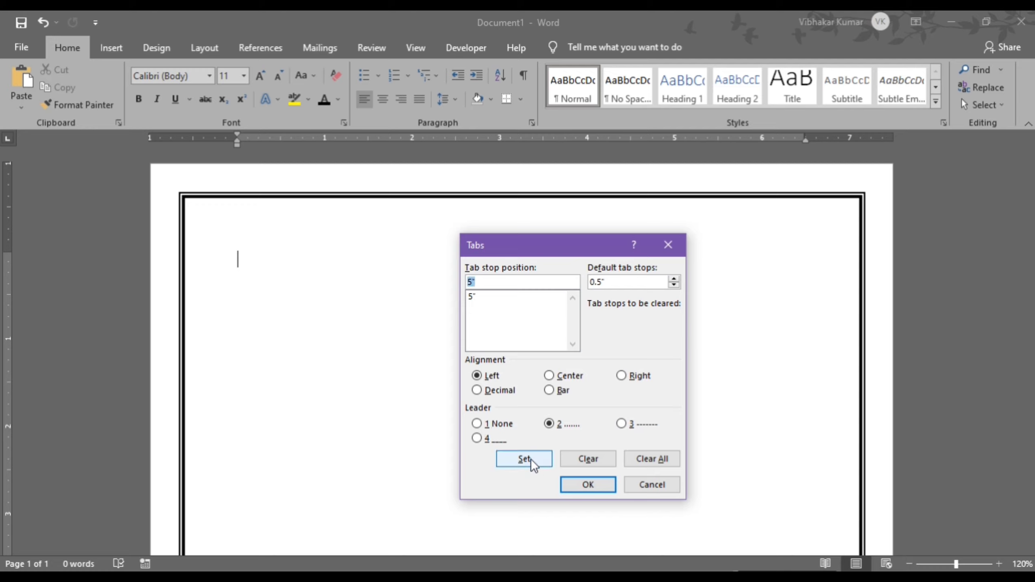
{"action": "left_click", "coordinate": [580, 486]}
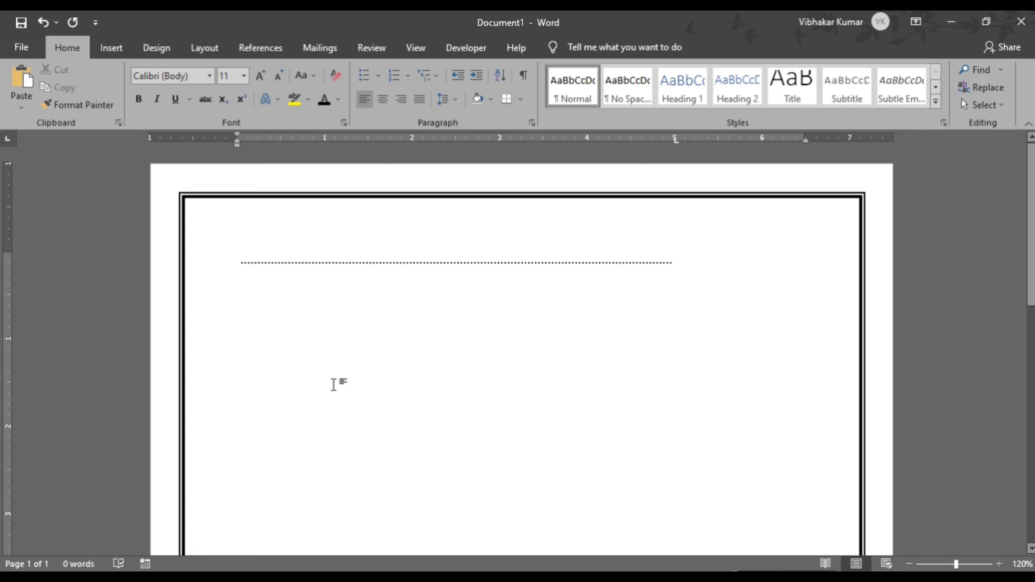
Add a second dotted leader line and place the sample text "Akjhjdkfhsdjkfhdjskfhjksdfgh" in front of its leader.
{"action": "left_click", "coordinate": [676, 299]}
{"action": "key", "text": "Return"}
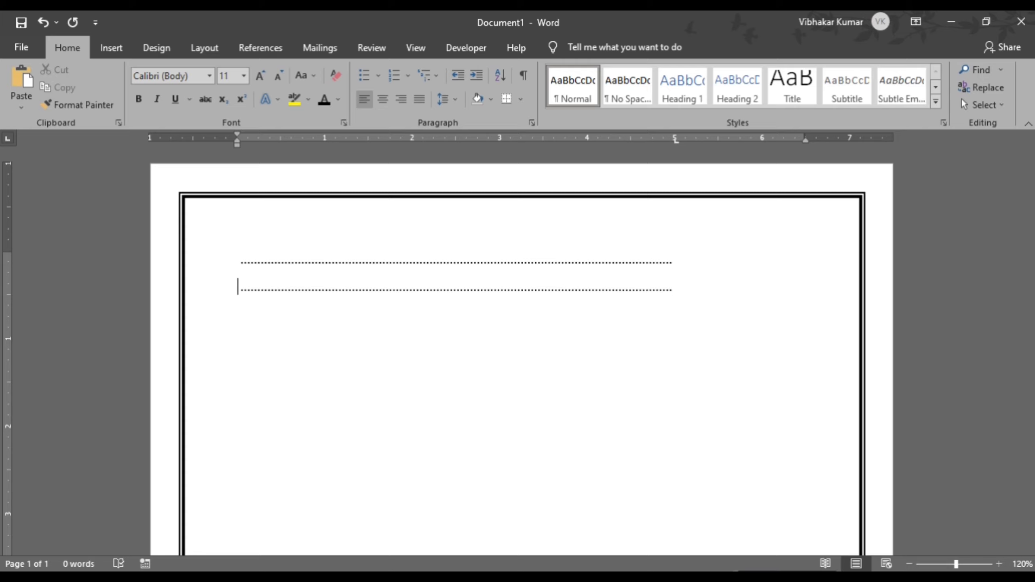
{"action": "type", "text": "akjhjdkfhsdjkfhdjskfhjksdfgh"}
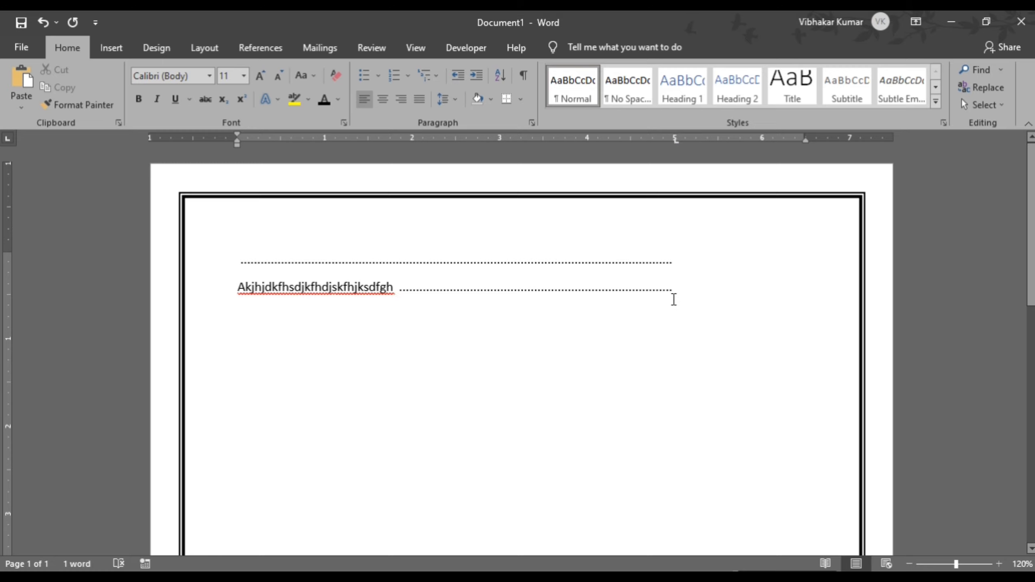
Delete both dotted leader lines and the sample text from the page.
{"action": "left_click", "coordinate": [673, 287]}
{"action": "key", "text": "ctrl+a"}
{"action": "key", "text": "Delete"}
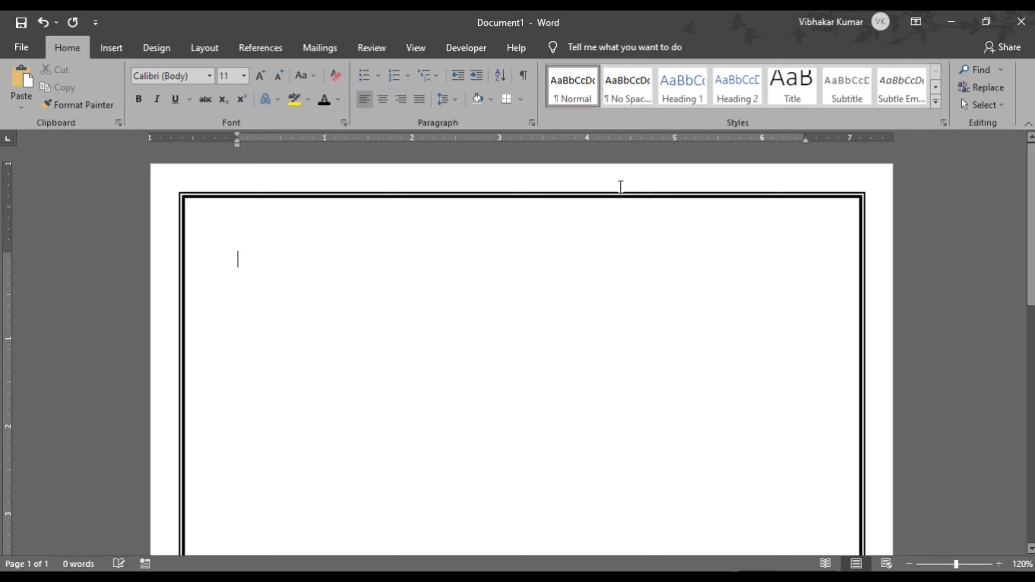
Set a center-aligned tab stop at 5 inches with no leader for the empty paragraph.
{"action": "left_click", "coordinate": [532, 122]}
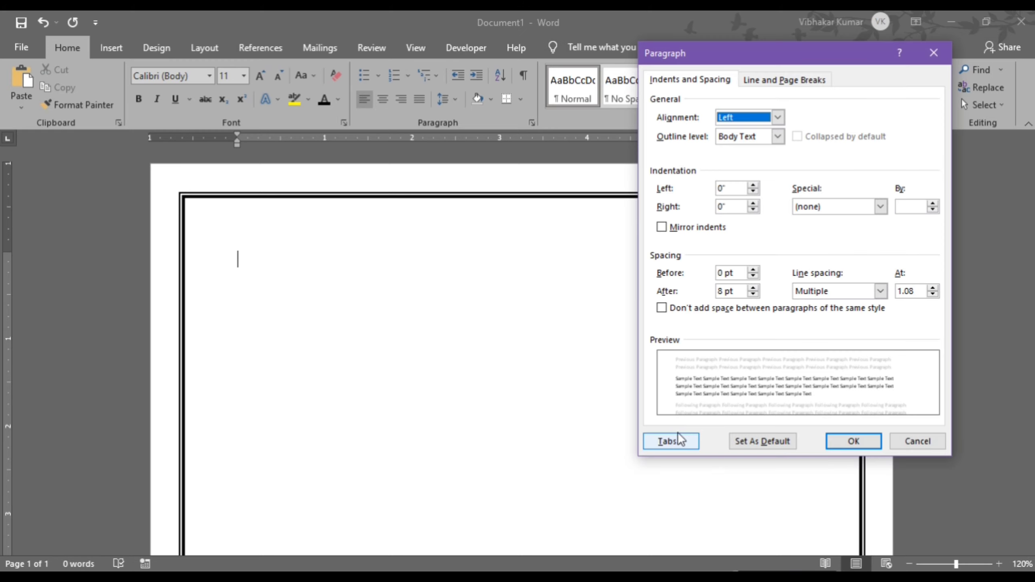
{"action": "left_click", "coordinate": [671, 441]}
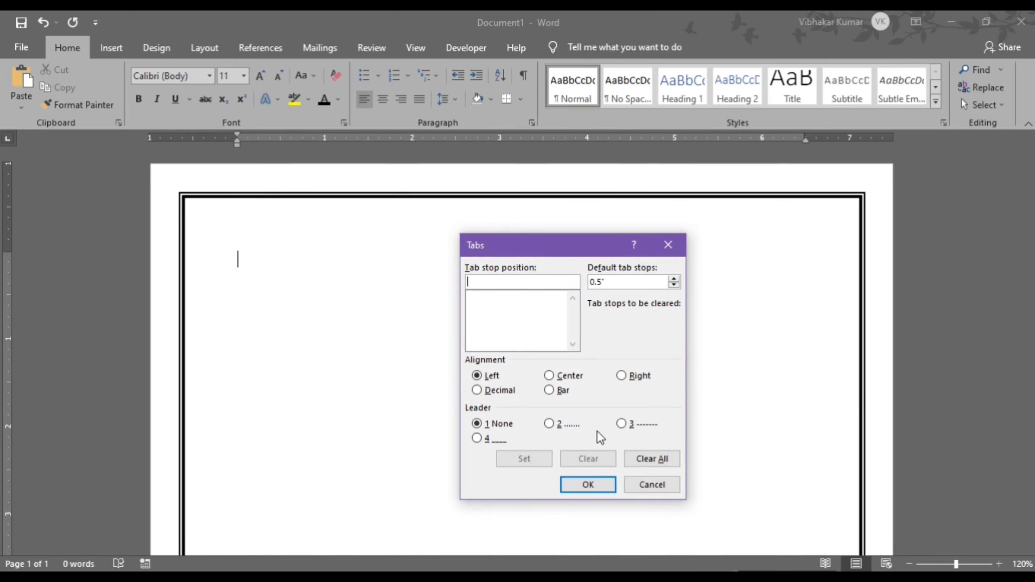
{"action": "left_click", "coordinate": [621, 424]}
{"action": "left_click", "coordinate": [509, 280]}
{"action": "type", "text": "5"}
{"action": "left_click", "coordinate": [549, 376]}
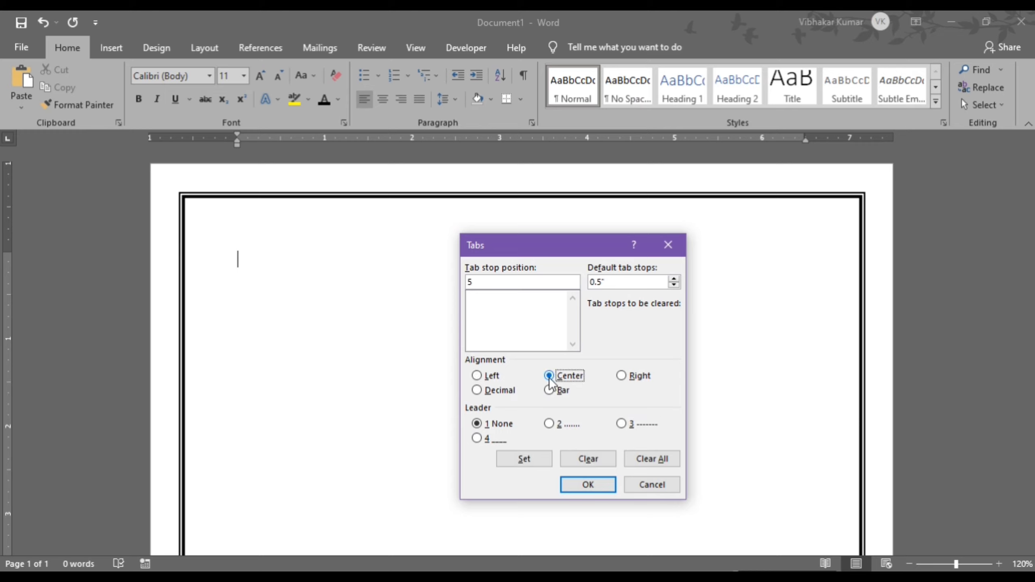
{"action": "left_click", "coordinate": [524, 458]}
{"action": "left_click", "coordinate": [587, 485]}
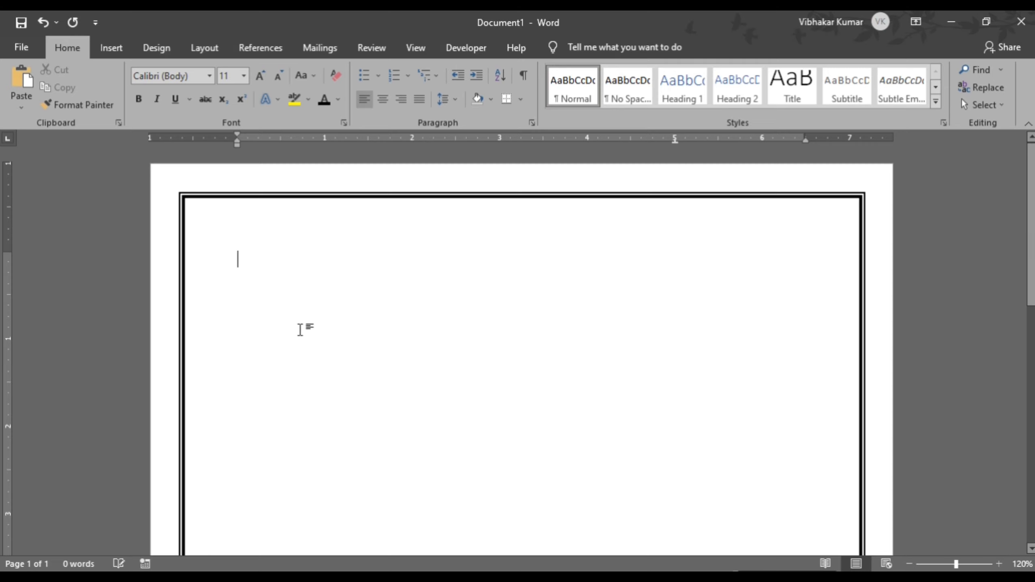
Enter the sample text "Hshshshdsgjh" and advance to the centered tab stop on the same line.
{"action": "type", "text": "hshshshdsgjh"}
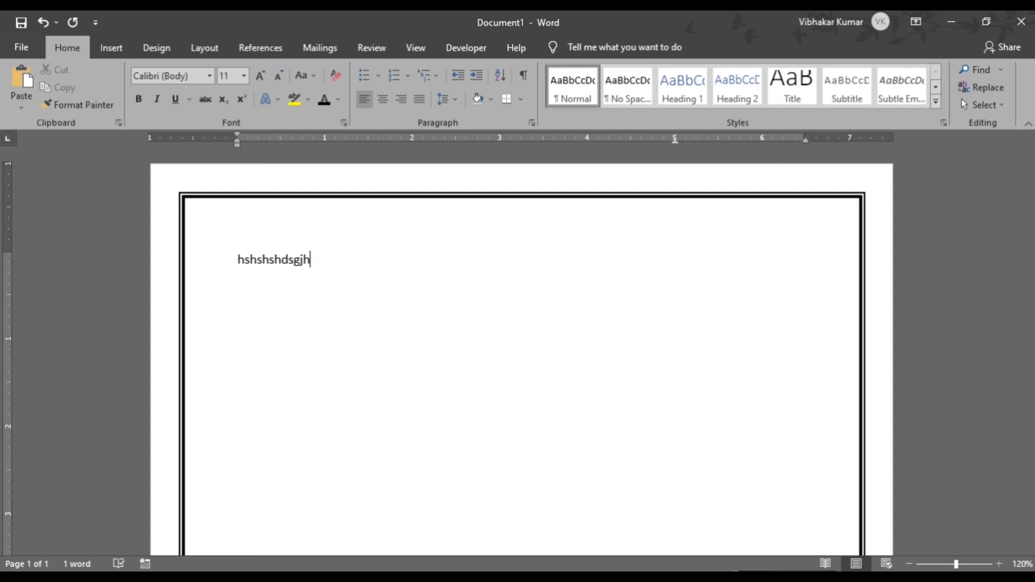
{"action": "key", "text": "Tab"}
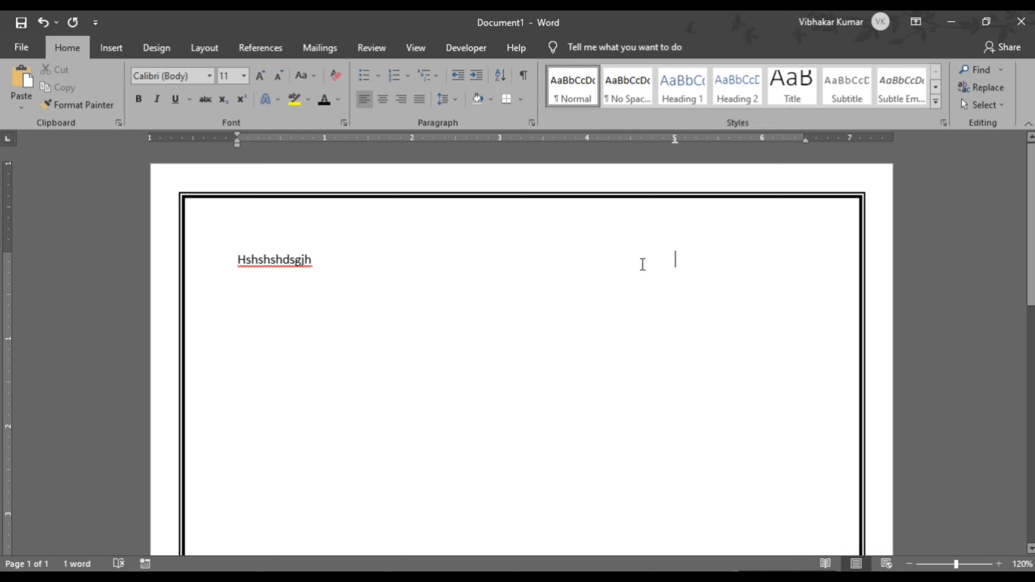
{"action": "left_click", "coordinate": [532, 123]}
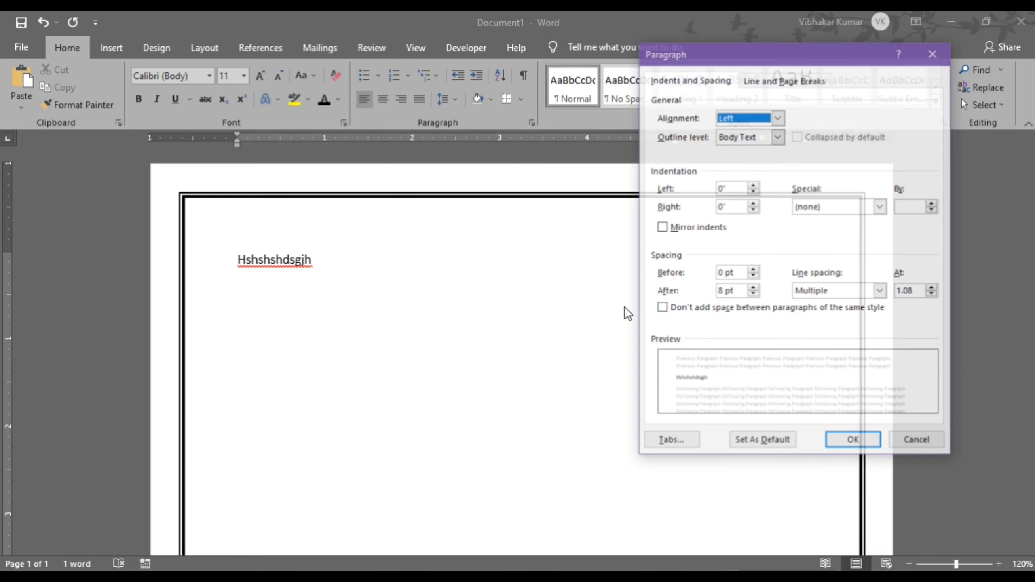
{"action": "left_click", "coordinate": [668, 440]}
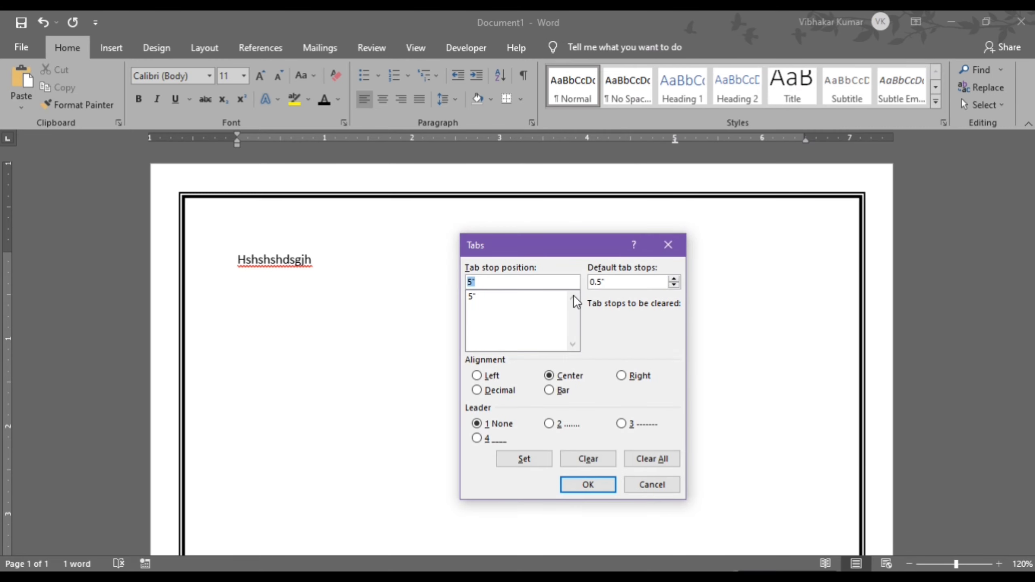
{"action": "left_click", "coordinate": [478, 298]}
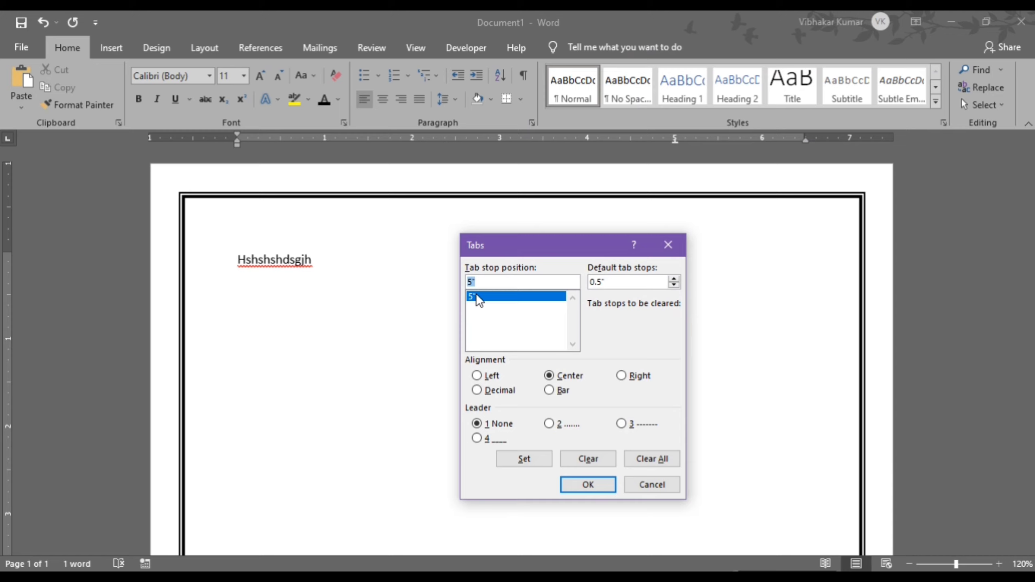
{"action": "key", "text": "Return"}
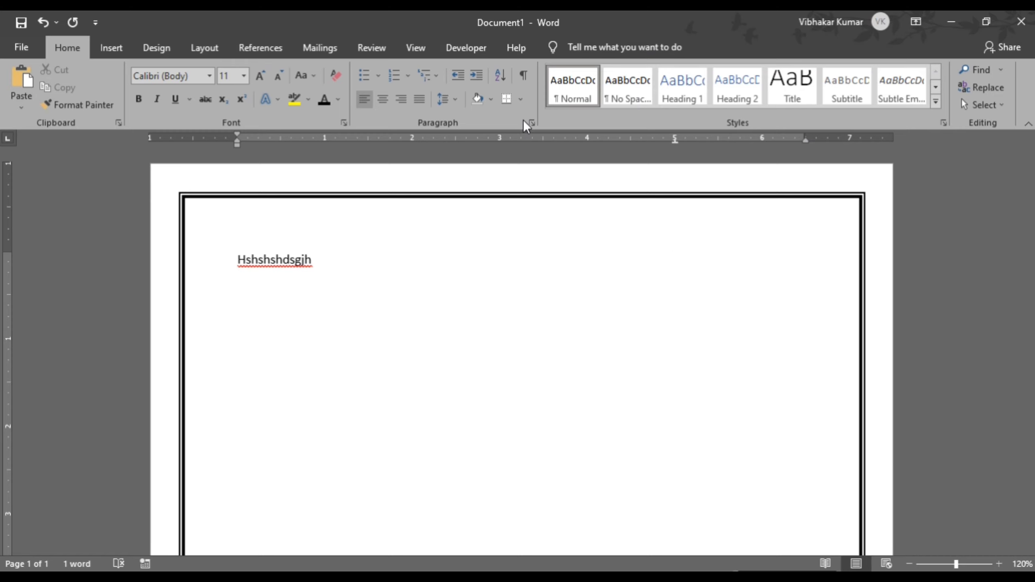
Change the 5-inch tab stop to right alignment with the dashed leader, option 3.
{"action": "left_click", "coordinate": [530, 123]}
{"action": "left_click", "coordinate": [663, 438]}
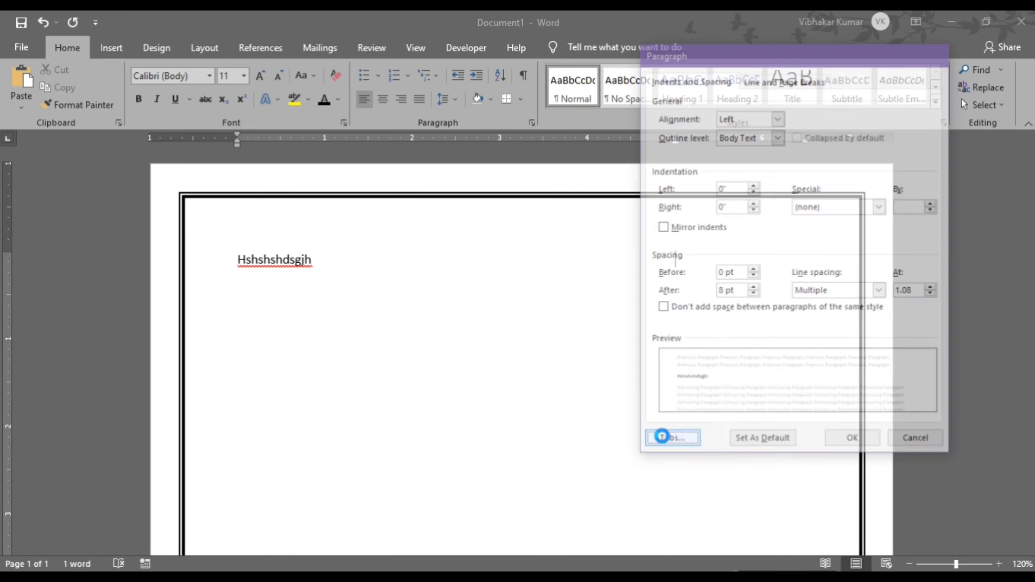
{"action": "left_click", "coordinate": [625, 374]}
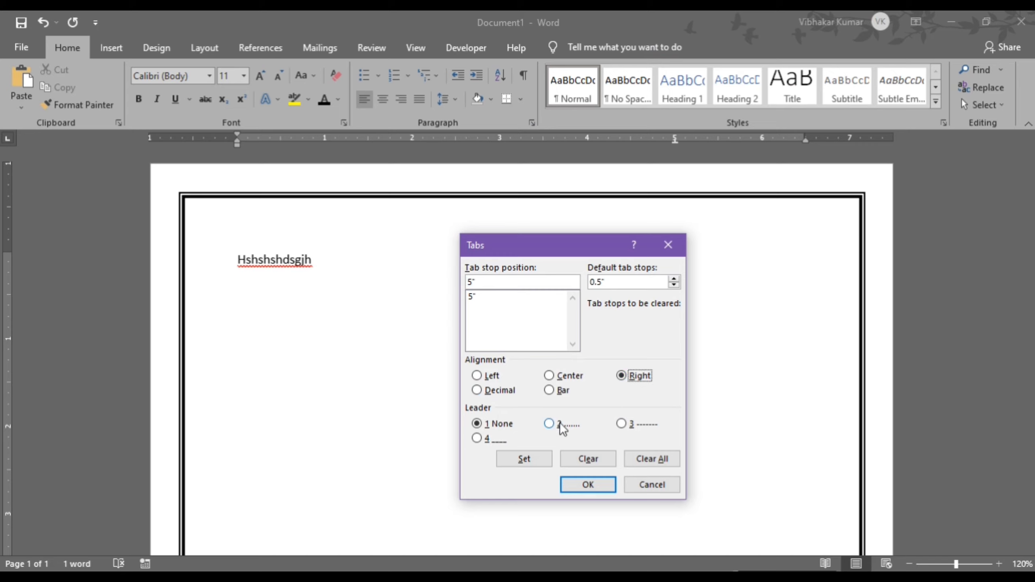
{"action": "left_click", "coordinate": [623, 424]}
{"action": "left_click", "coordinate": [525, 465]}
{"action": "left_click", "coordinate": [589, 486]}
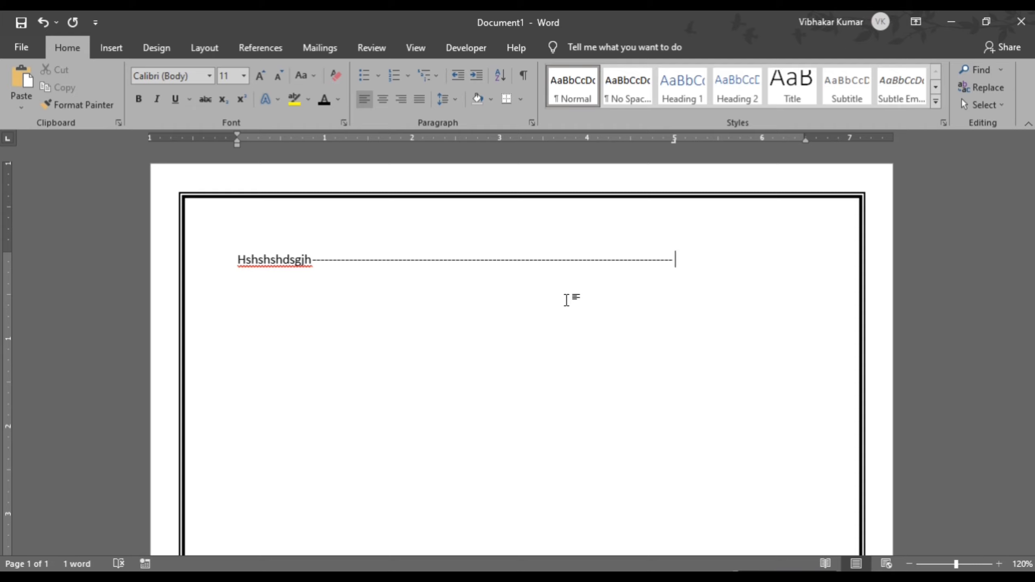
Delete the sample text and its tab from the page.
{"action": "key", "text": "ctrl+a"}
{"action": "key", "text": "Delete"}
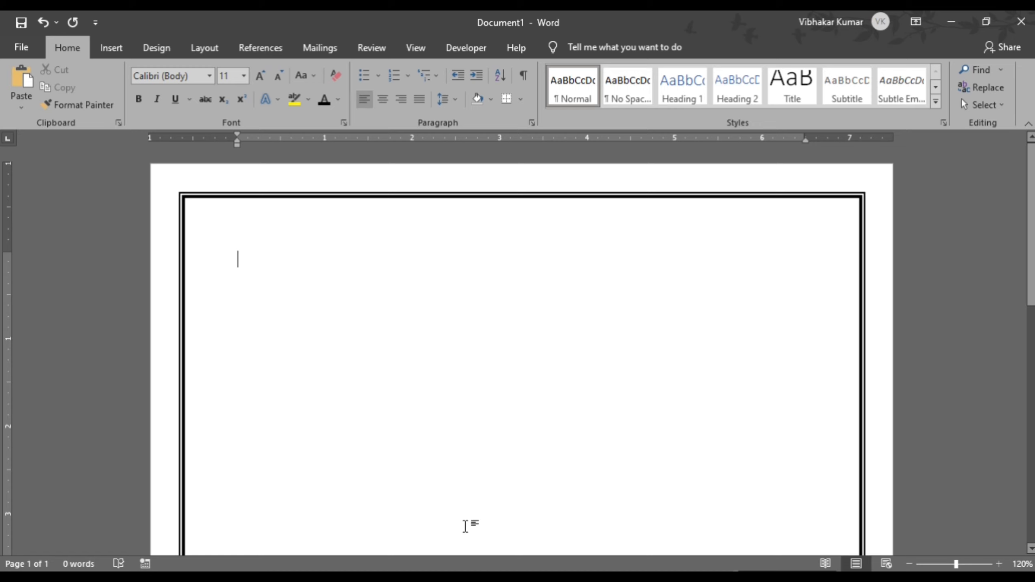
Switch to Adobe Acrobat Reader, examine the layout of the Pathak Academy voucher in Pathak Academy.pdf, and return to the Word document.
{"action": "mouse_move", "coordinate": [491, 573]}
{"action": "left_click", "coordinate": [553, 512]}
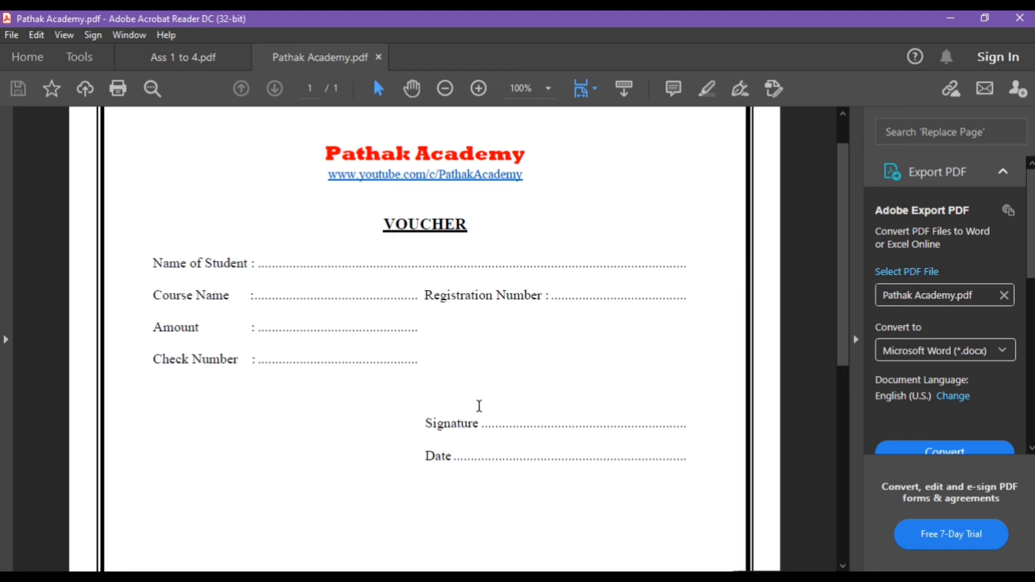
{"action": "mouse_move", "coordinate": [462, 577]}
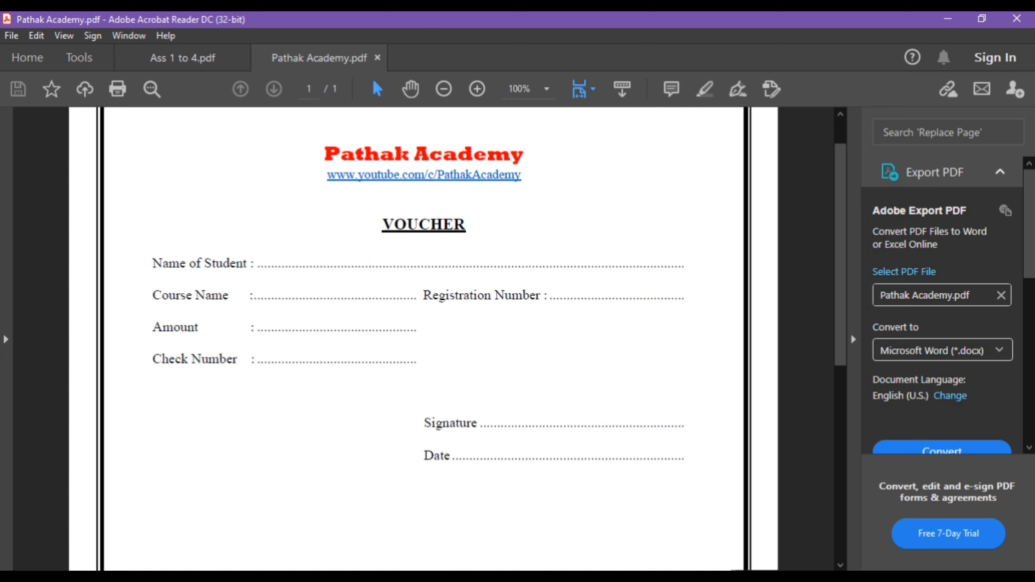
{"action": "mouse_move", "coordinate": [462, 571]}
{"action": "left_click", "coordinate": [401, 499]}
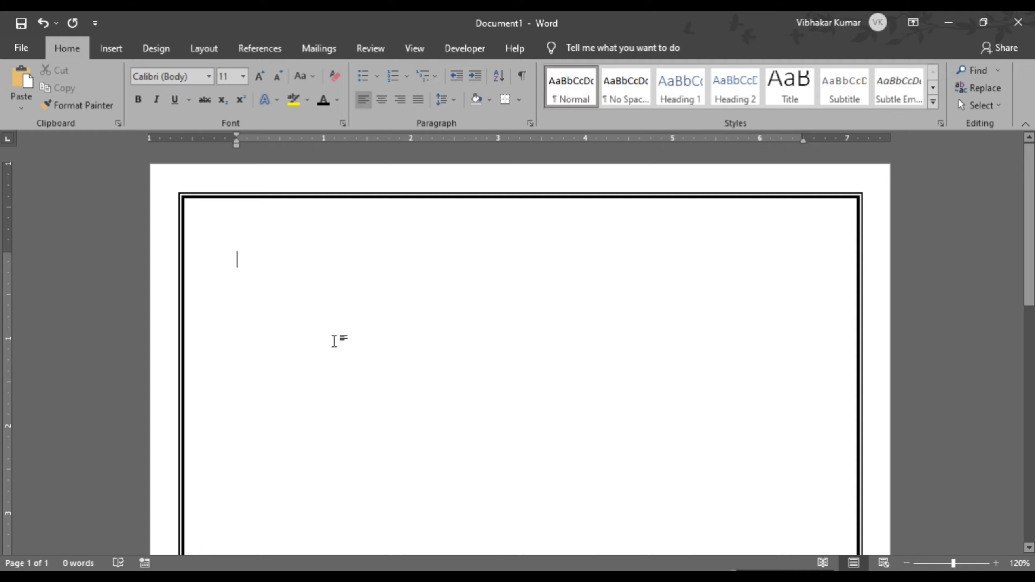
Center the empty paragraph and enter the heading "Pathak Academy" on the first line.
{"action": "key", "text": "ctrl+e"}
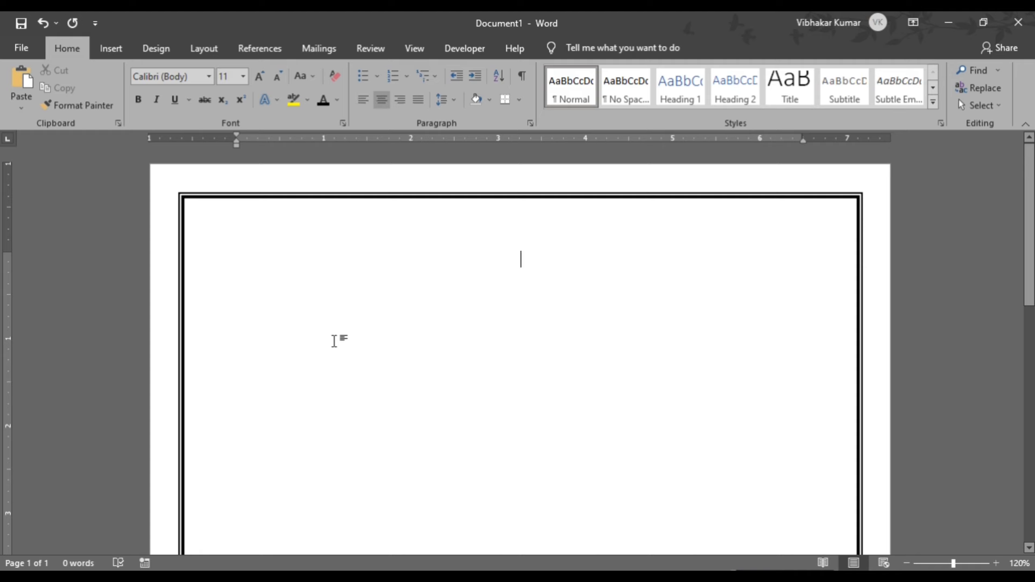
{"action": "type", "text": "Pathak "}
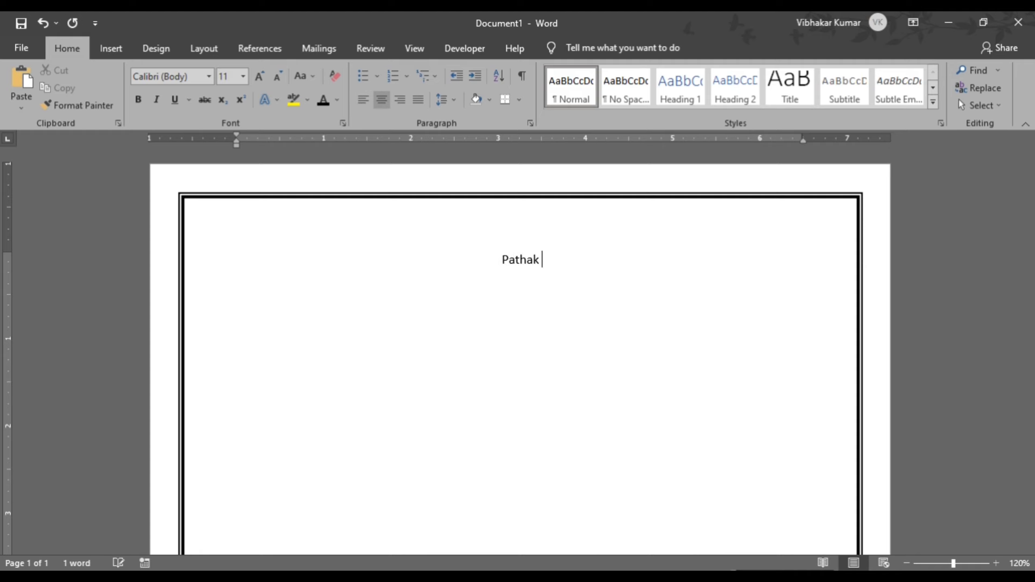
{"action": "type", "text": "Academy "}
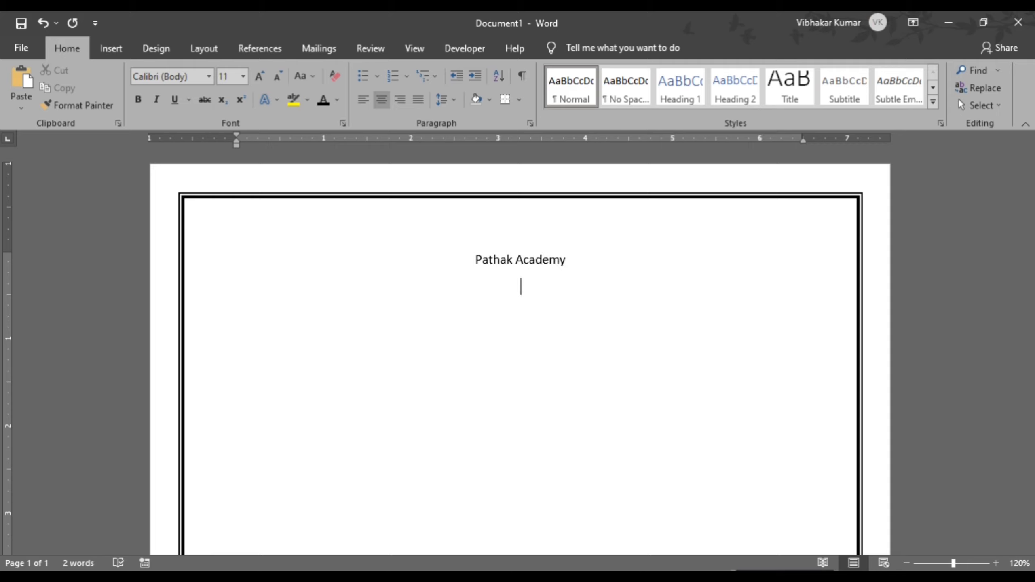
{"action": "type", "text": "www.youtube."}
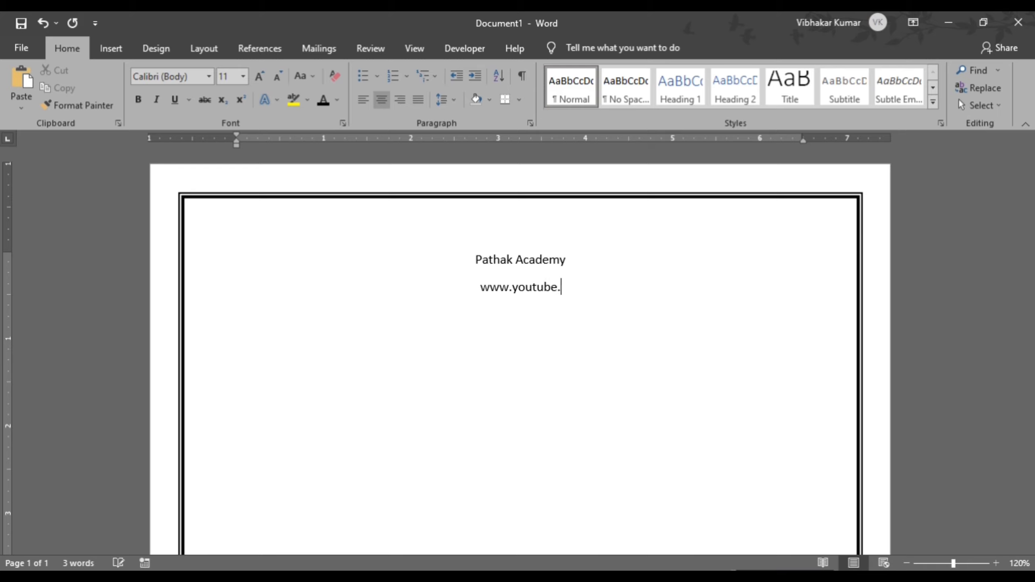
{"action": "type", "text": "com/c/"}
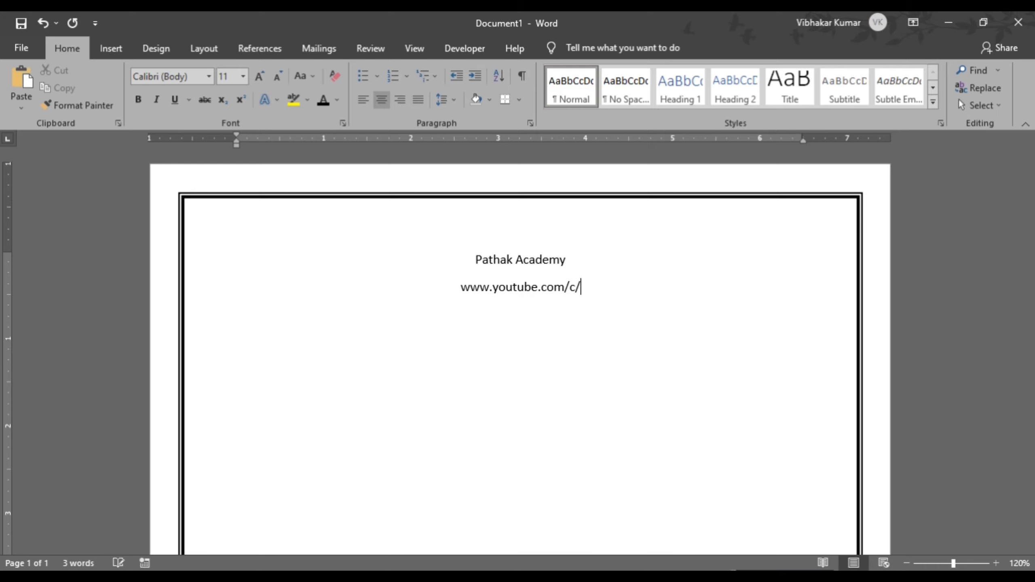
{"action": "type", "text": "PathakA"}
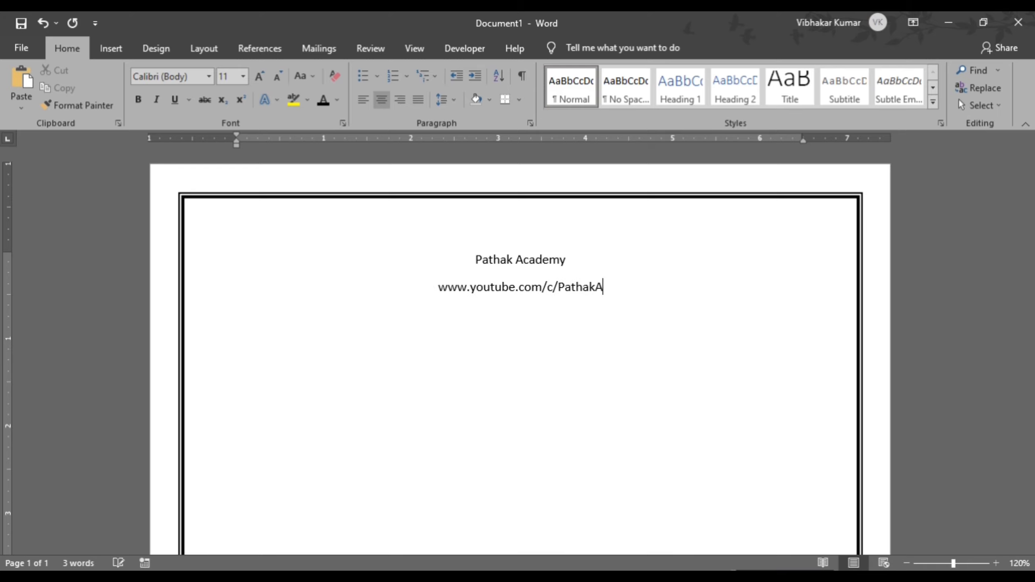
{"action": "type", "text": "cademy"}
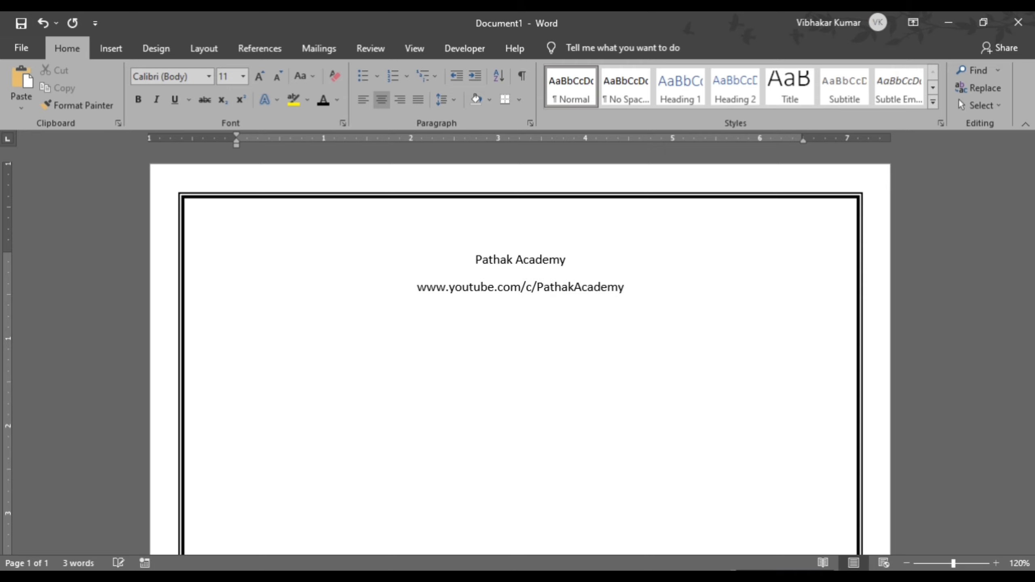
{"action": "key", "text": "Return"}
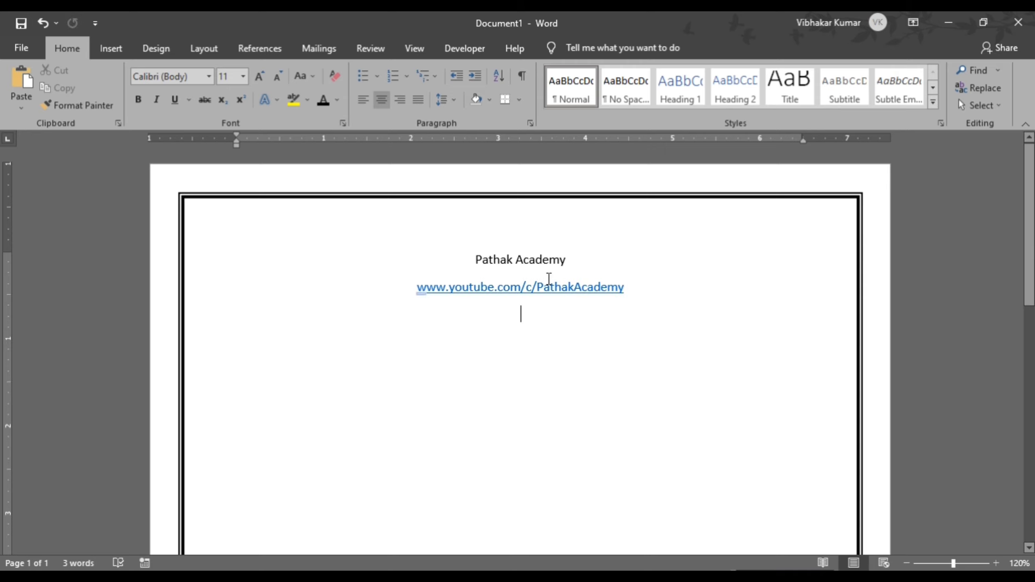
Set the font of the "Pathak Academy" heading to Rockwell Extra Bold.
{"action": "left_click_drag", "start_coordinate": [567, 260], "coordinate": [473, 261]}
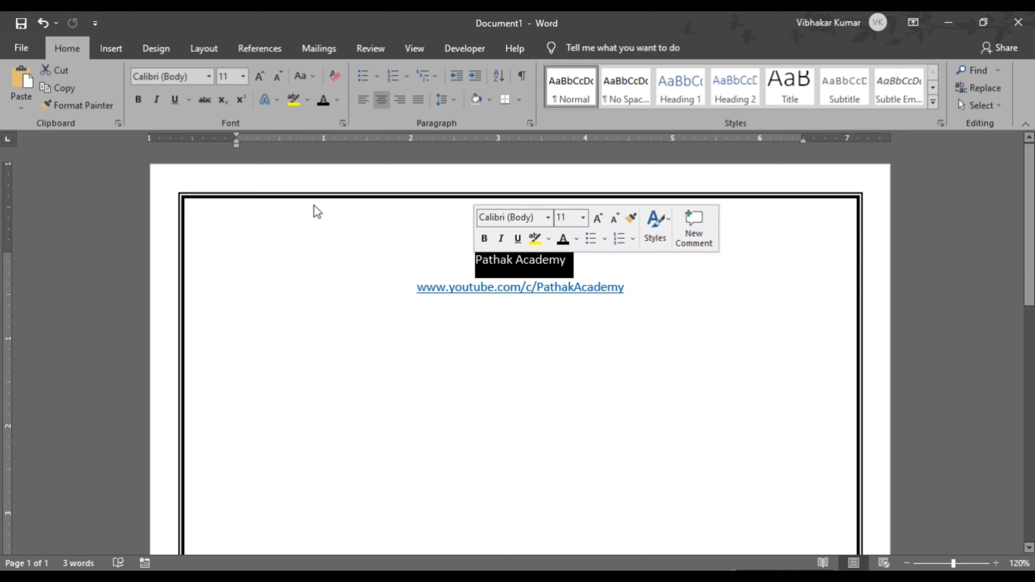
{"action": "left_click", "coordinate": [191, 77]}
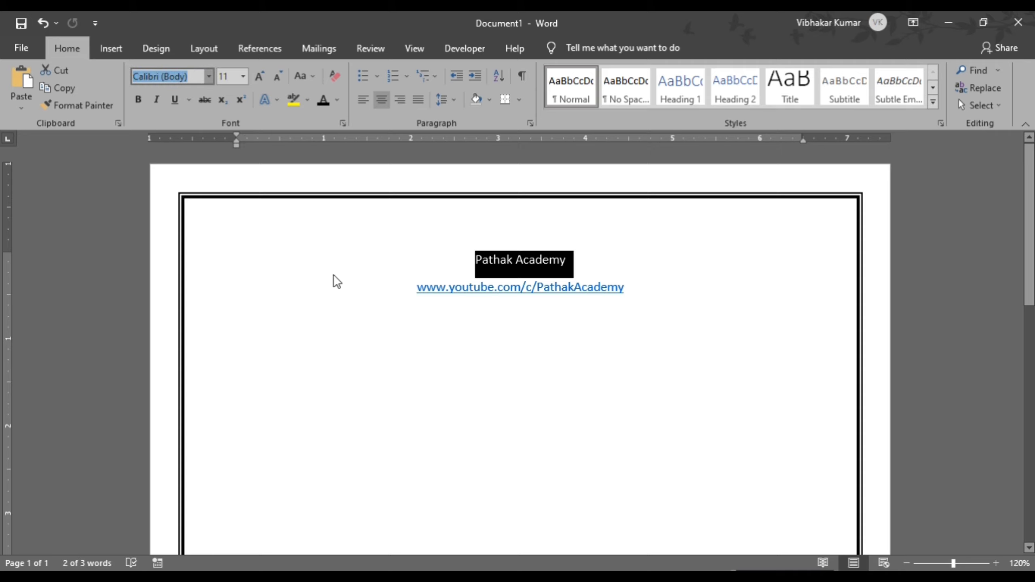
{"action": "type", "text": "Rockwell Extra Bo"}
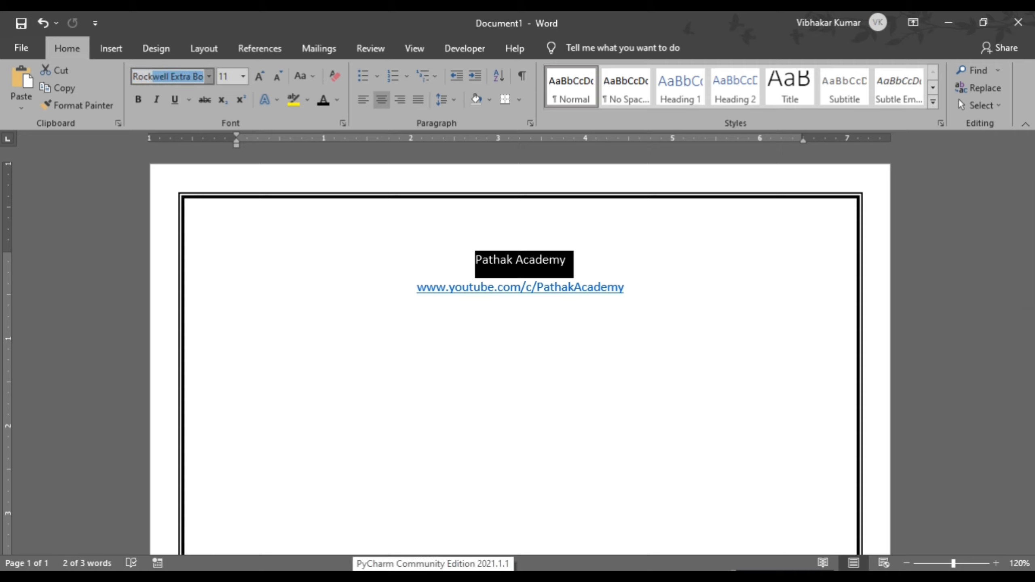
{"action": "key", "text": "Return"}
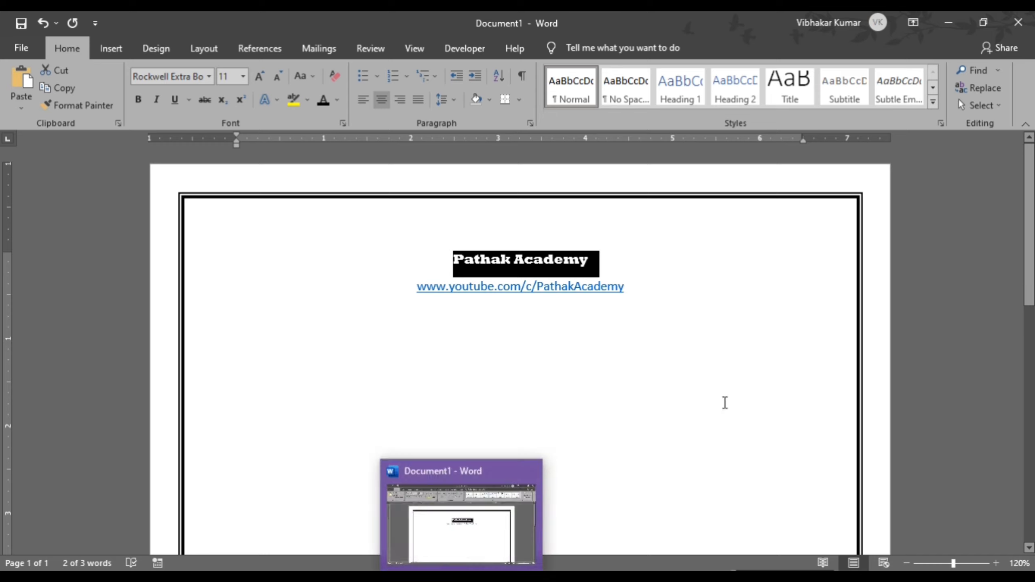
Set the font of the YouTube link line to Times New Roman.
{"action": "left_click_drag", "start_coordinate": [625, 288], "coordinate": [415, 289]}
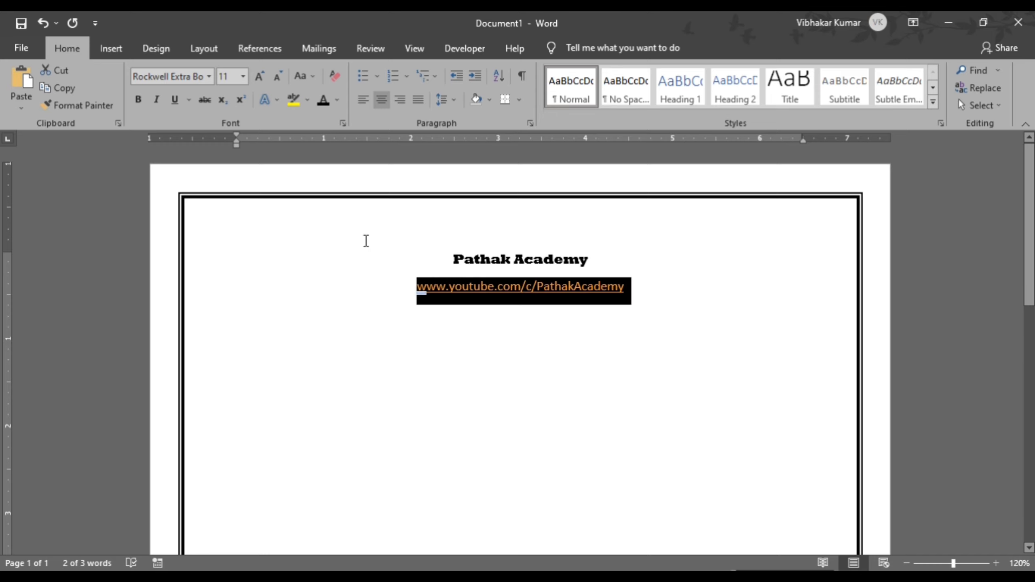
{"action": "left_click", "coordinate": [195, 76]}
{"action": "type", "text": "Times New Roman"}
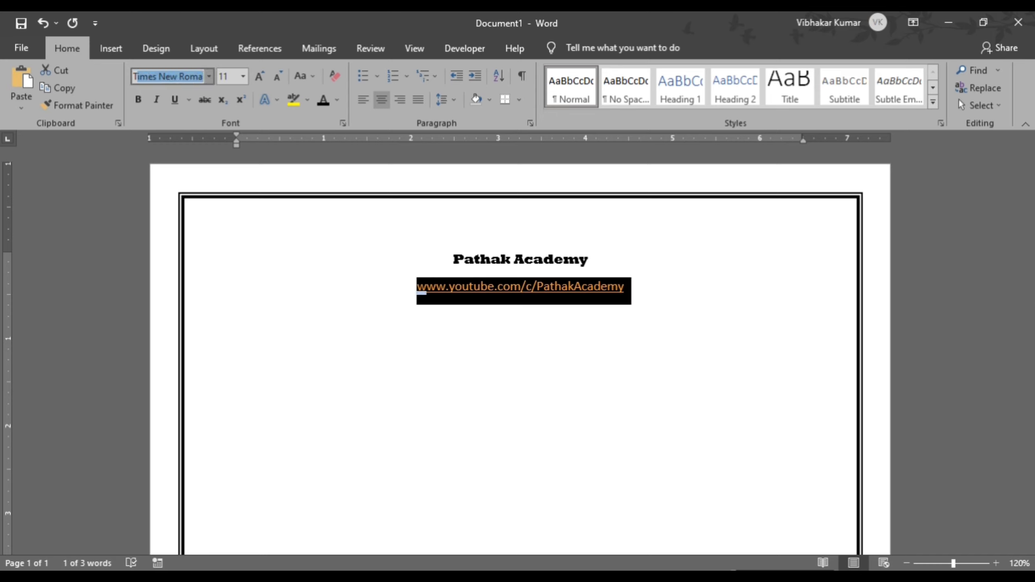
{"action": "key", "text": "Return"}
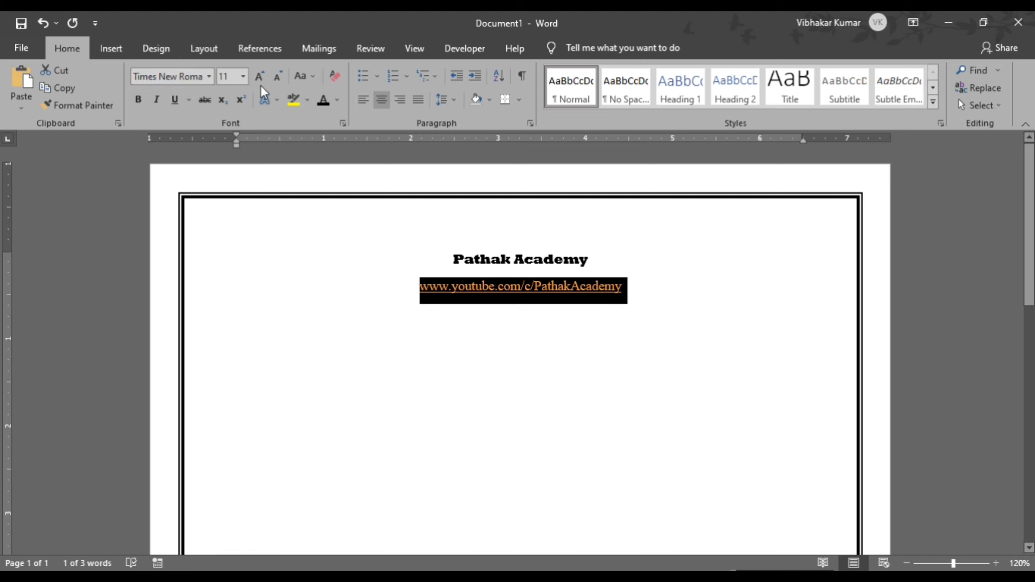
Enlarge the "Pathak Academy" heading to font size 17.
{"action": "left_click_drag", "start_coordinate": [569, 253], "coordinate": [423, 252]}
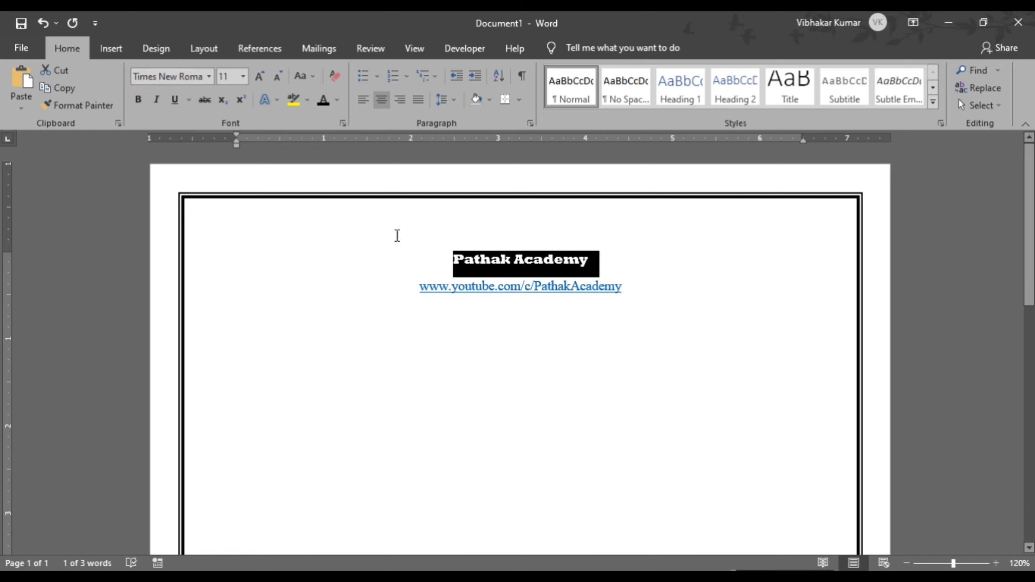
{"action": "left_click", "coordinate": [260, 76]}
{"action": "left_click", "coordinate": [260, 76]}
{"action": "left_click", "coordinate": [260, 77]}
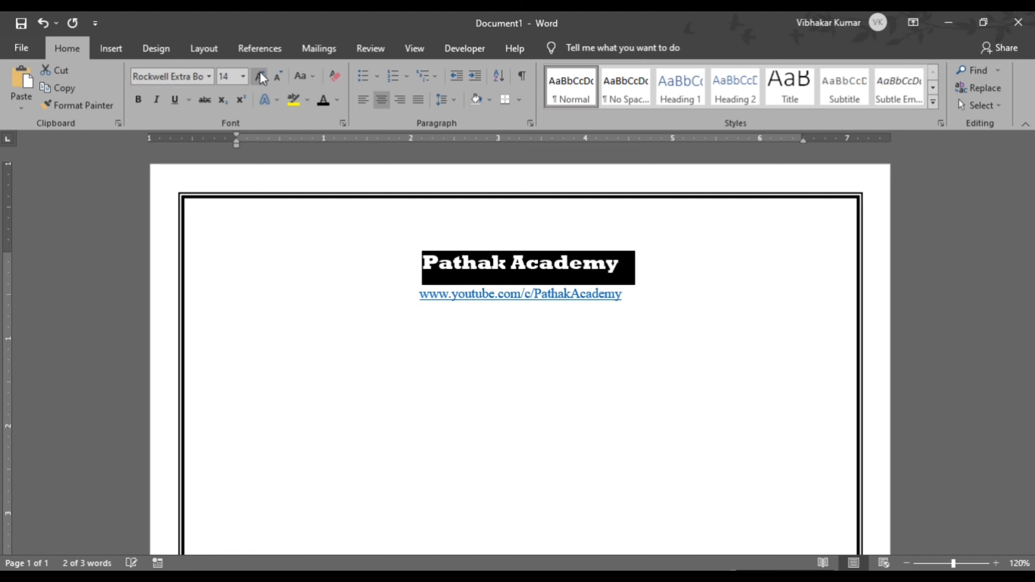
{"action": "left_click", "coordinate": [260, 76]}
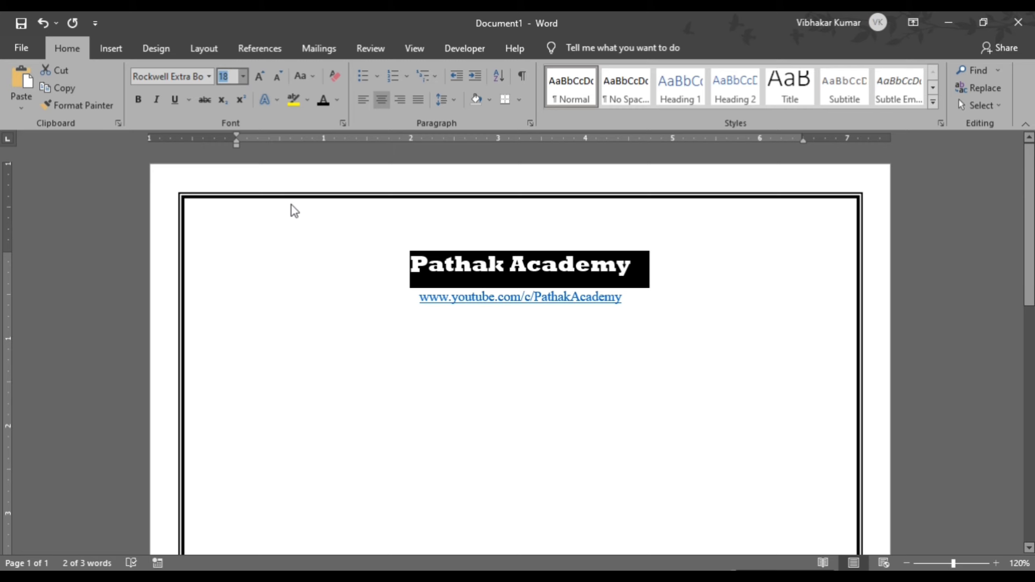
{"action": "type", "text": "17"}
{"action": "key", "text": "Return"}
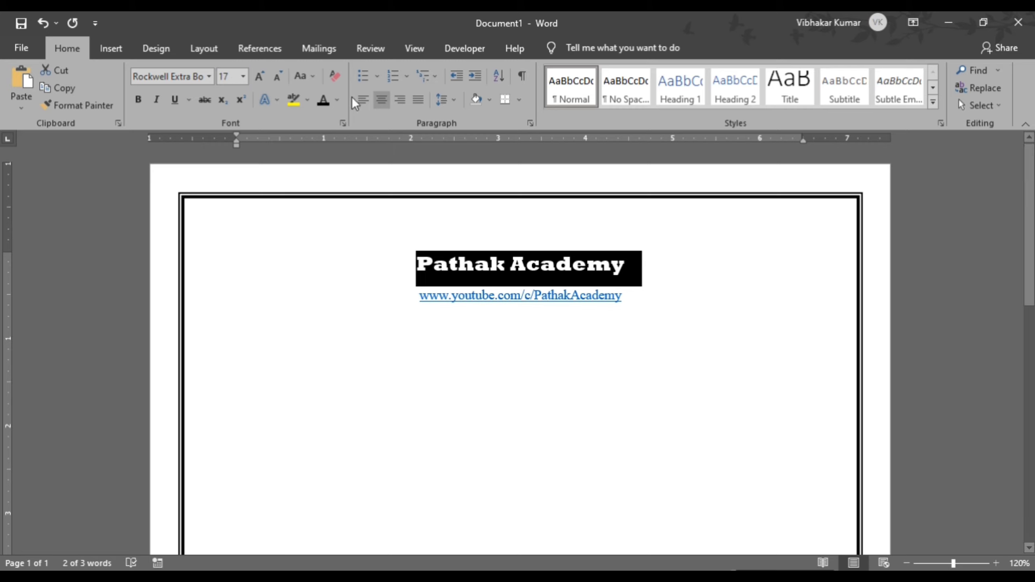
Color the "Pathak Academy" heading with the standard red and place the cursor on the empty line below the link.
{"action": "left_click", "coordinate": [337, 100]}
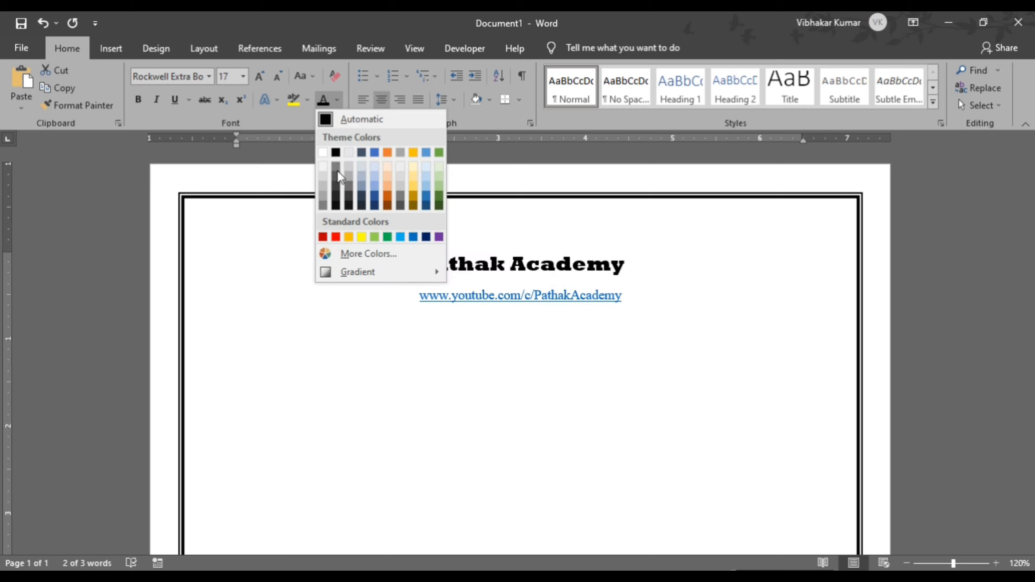
{"action": "left_click", "coordinate": [335, 237]}
{"action": "left_click", "coordinate": [550, 321]}
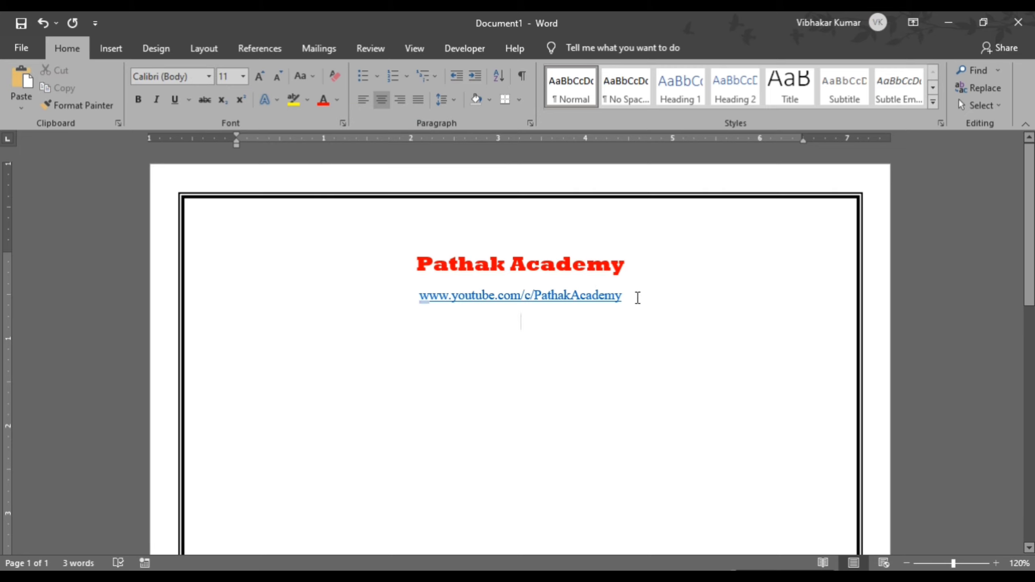
Remove the space after the heading and link paragraphs, and return the cursor to the empty line below them.
{"action": "left_click_drag", "start_coordinate": [638, 298], "coordinate": [383, 225]}
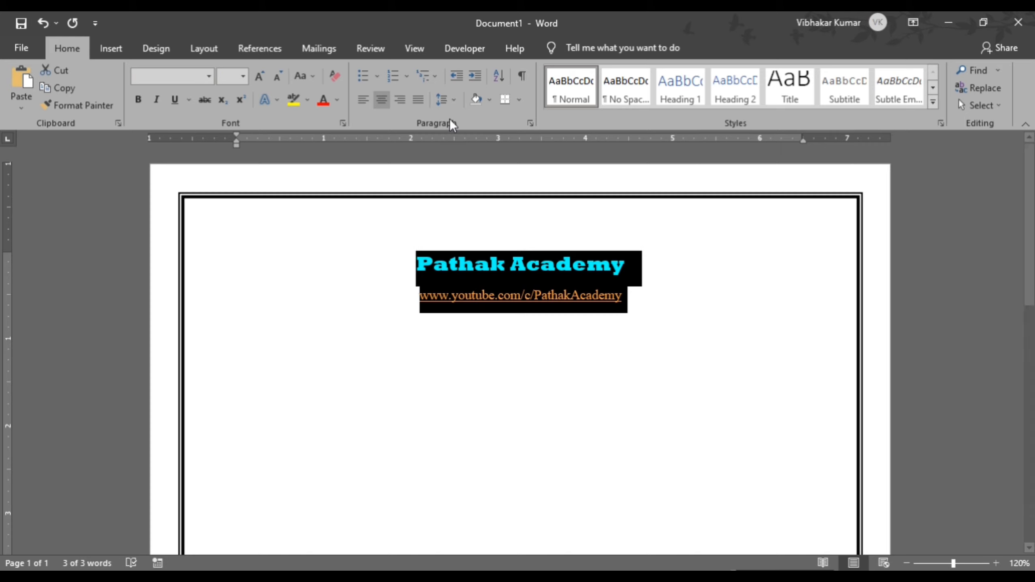
{"action": "left_click", "coordinate": [449, 99]}
{"action": "left_click", "coordinate": [490, 267]}
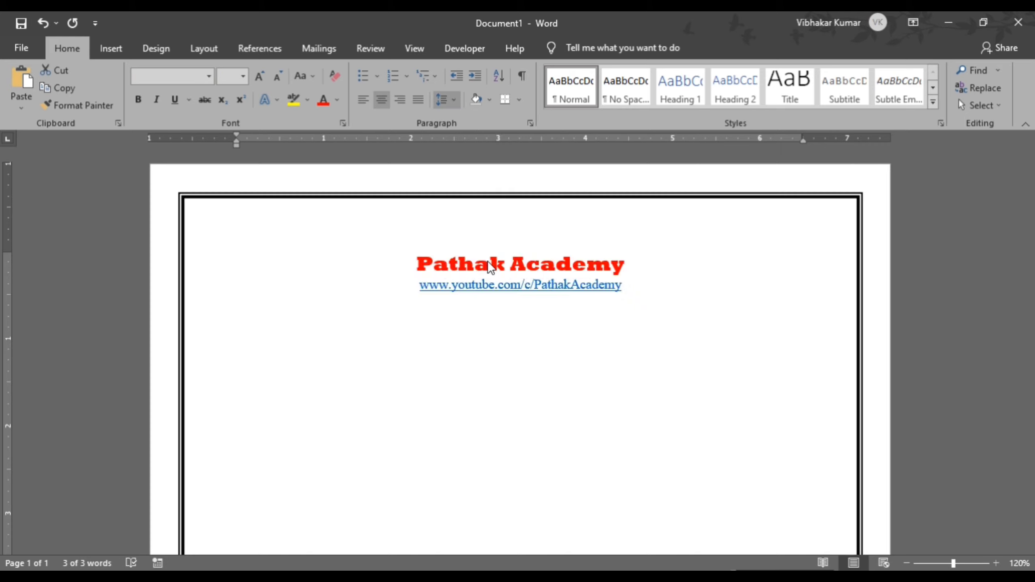
{"action": "left_click", "coordinate": [489, 324]}
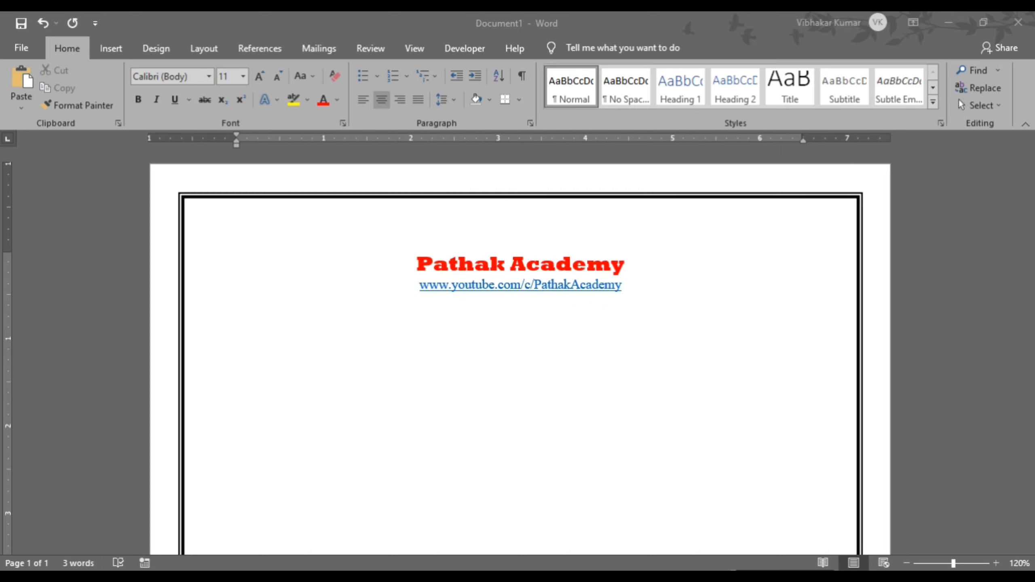
Check the title in the sample Pathak Academy PDF, return to Word and add "Voucher" as a new line below the link.
{"action": "left_click", "coordinate": [538, 522]}
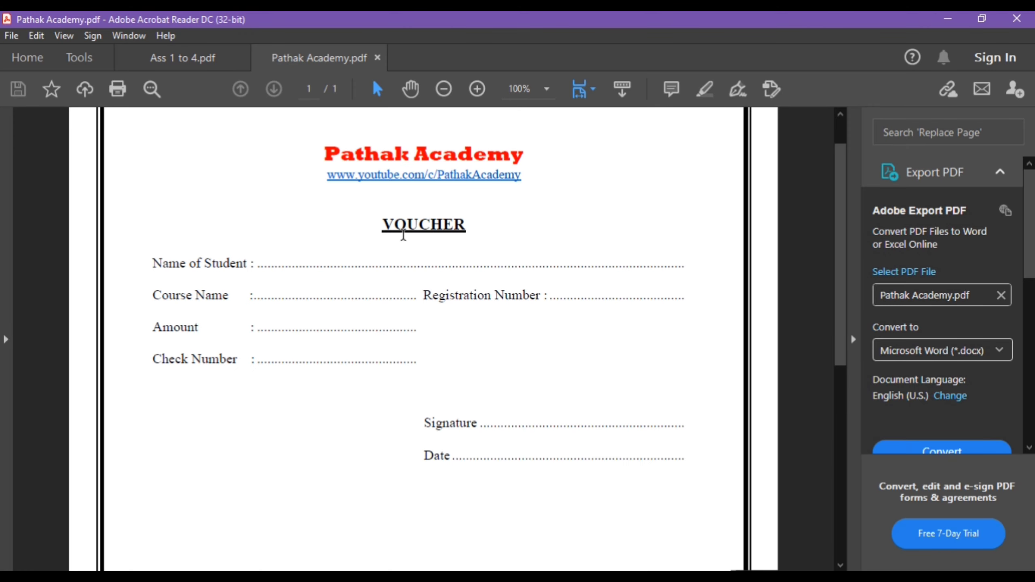
{"action": "key", "text": "alt+Tab"}
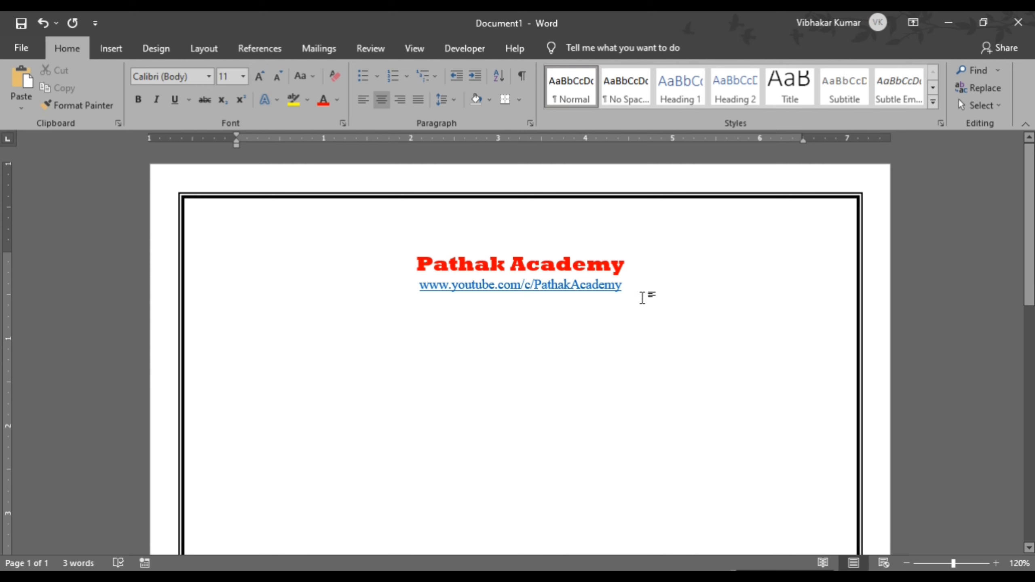
{"action": "key", "text": "Return"}
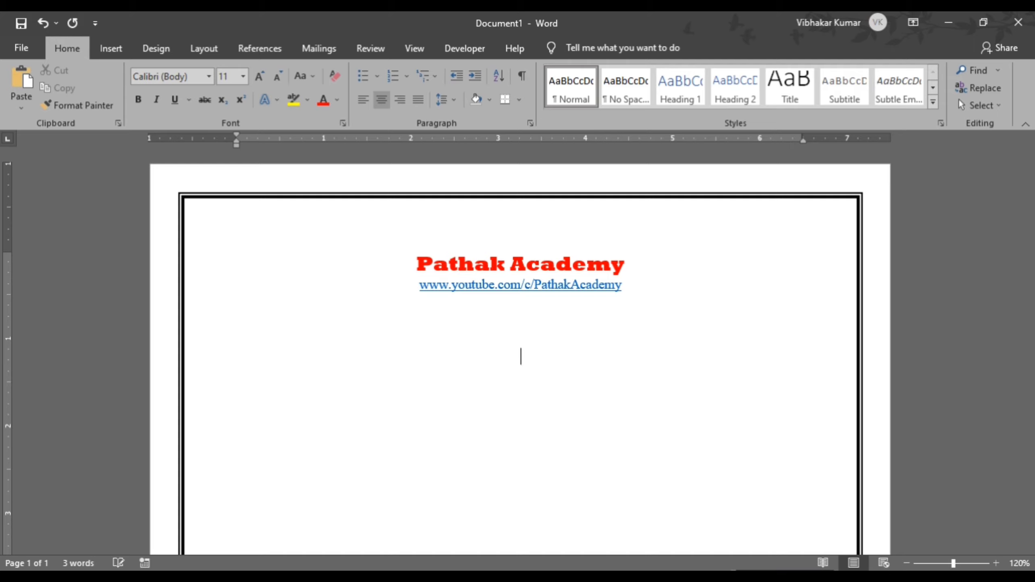
{"action": "type", "text": "Voucher"}
Make the "Voucher" title bold and set its font size to 16.
{"action": "triple_click", "coordinate": [644, 372]}
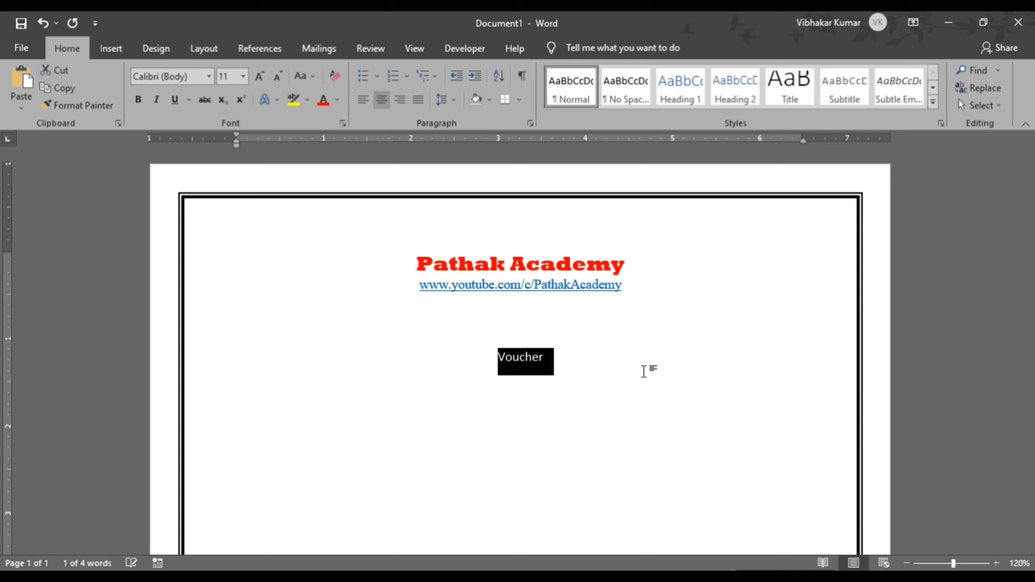
{"action": "key", "text": "ctrl+b"}
{"action": "key", "text": "ctrl+shift+period"}
{"action": "key", "text": "ctrl+shift+period"}
{"action": "key", "text": "ctrl+shift+period"}
{"action": "key", "text": "ctrl+shift+period"}
{"action": "key", "text": "ctrl+shift+period"}
{"action": "key", "text": "ctrl+shift+comma"}
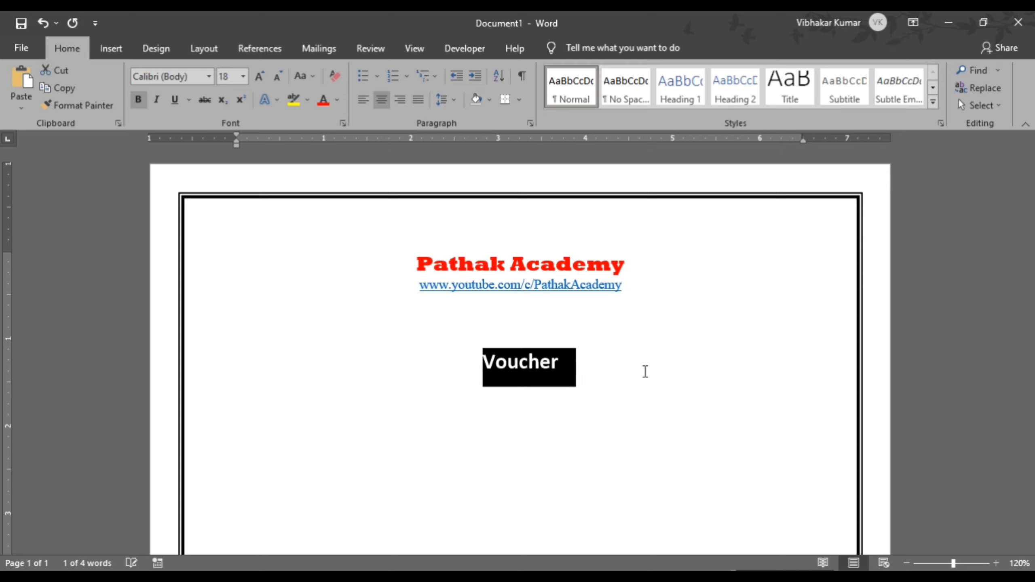
{"action": "key", "text": "ctrl+shift+comma"}
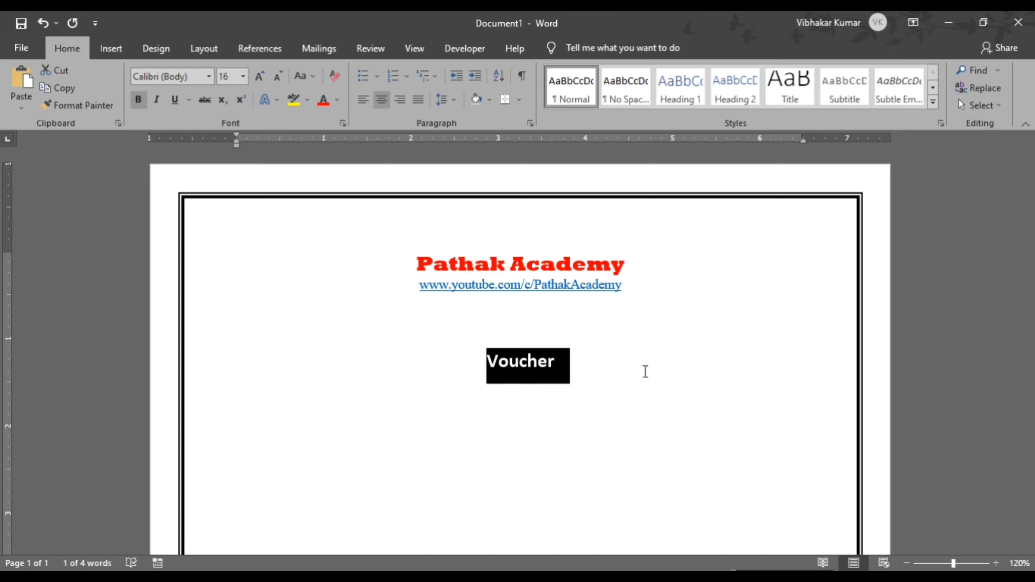
Set the "Voucher" title in Times New Roman and underline it.
{"action": "left_click", "coordinate": [189, 76]}
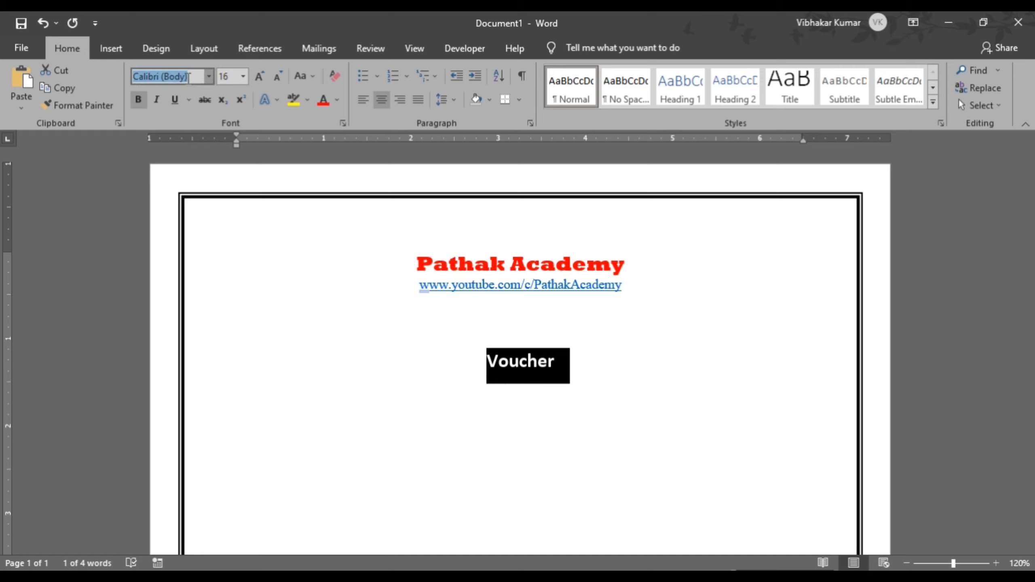
{"action": "type", "text": "Times New Roma"}
{"action": "key", "text": "Return"}
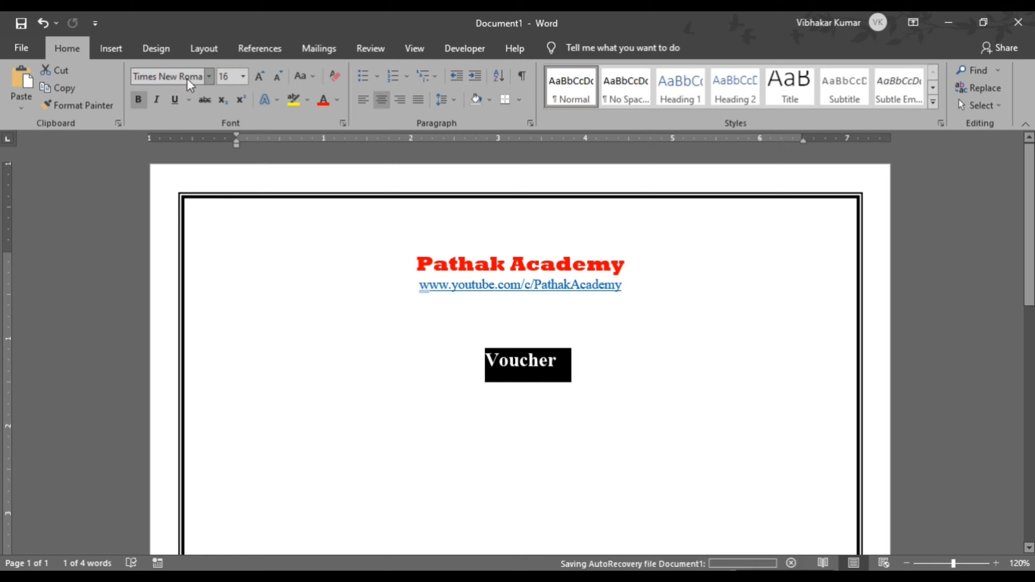
{"action": "key", "text": "ctrl+u"}
{"action": "left_click", "coordinate": [568, 358]}
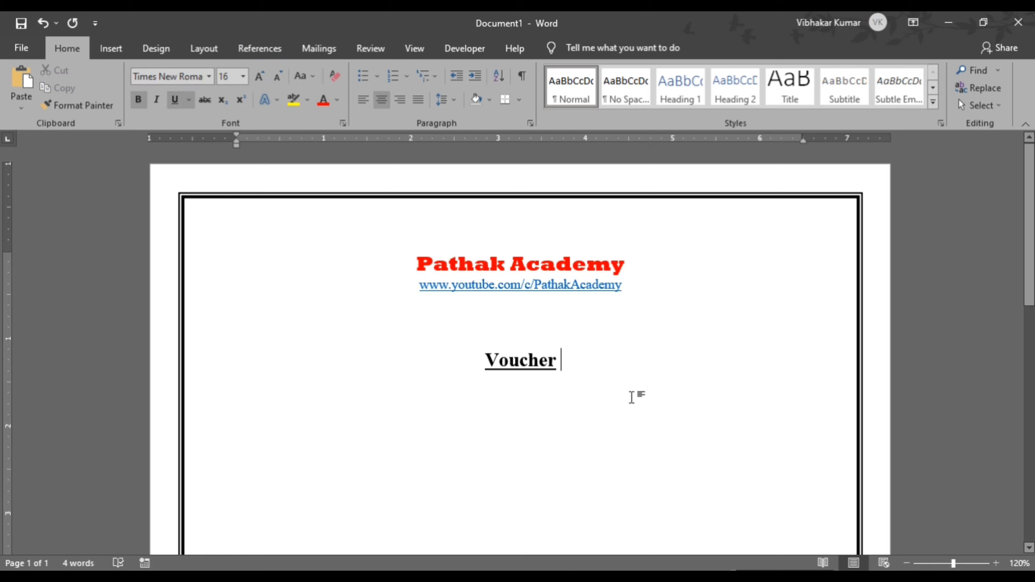
Remove one empty line between the link and the "Voucher" title.
{"action": "key", "text": "Up"}
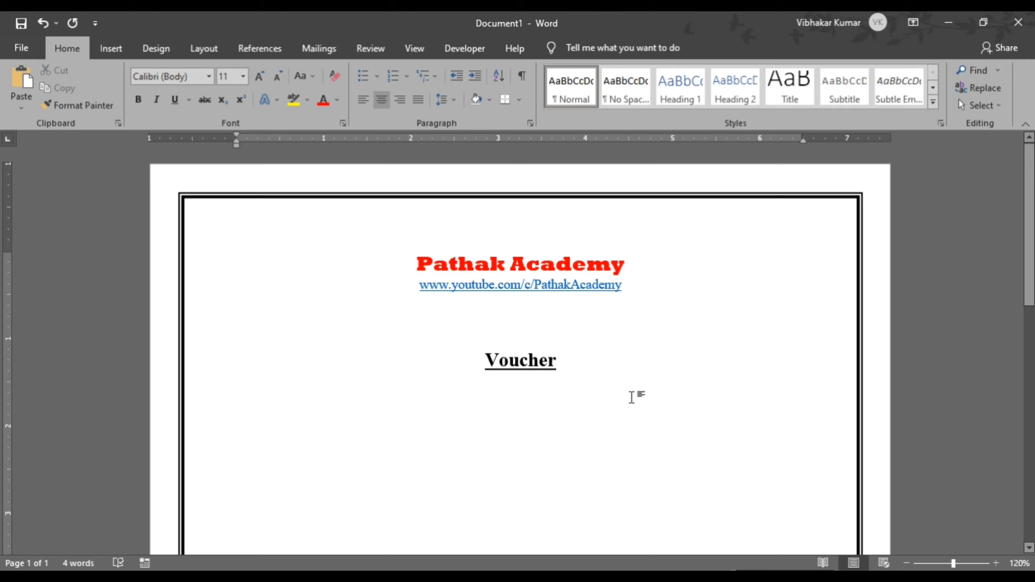
{"action": "key", "text": "ctrl+l"}
{"action": "key", "text": "BackSpace"}
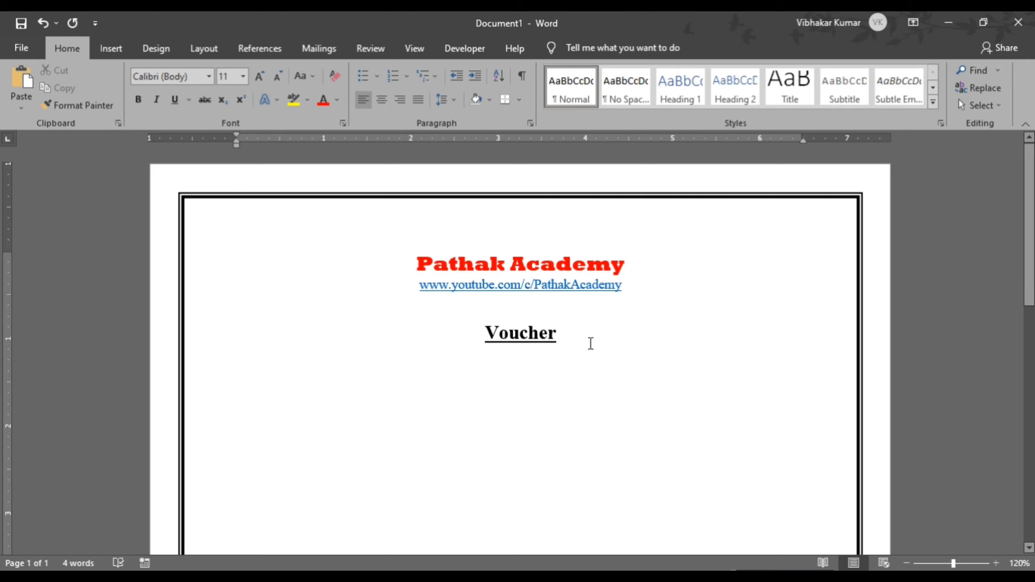
Add a left-aligned line "Name of Student :" below the title in size 12, without bold or underline.
{"action": "left_click", "coordinate": [590, 339]}
{"action": "key", "text": "Return"}
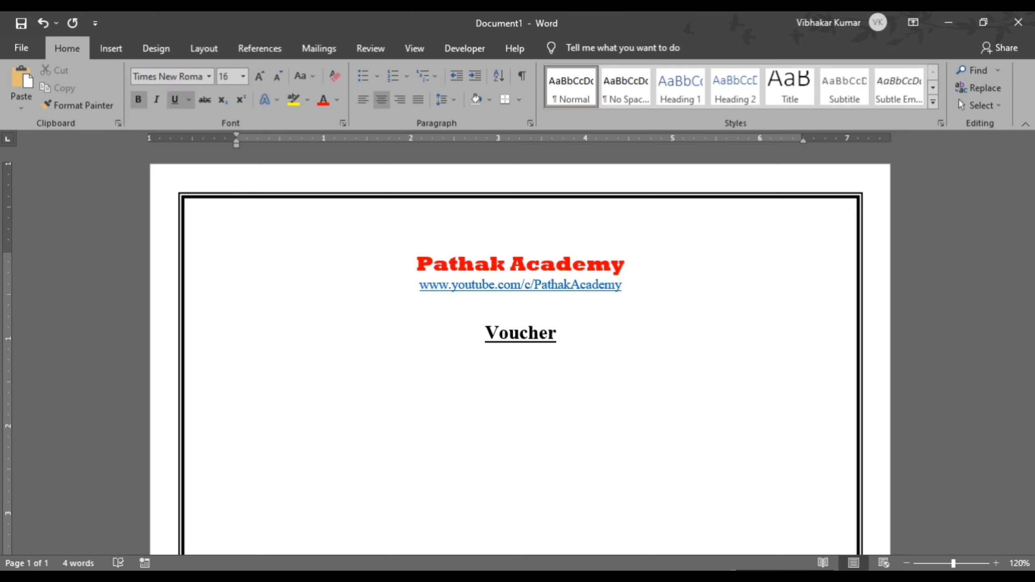
{"action": "key", "text": "ctrl+l"}
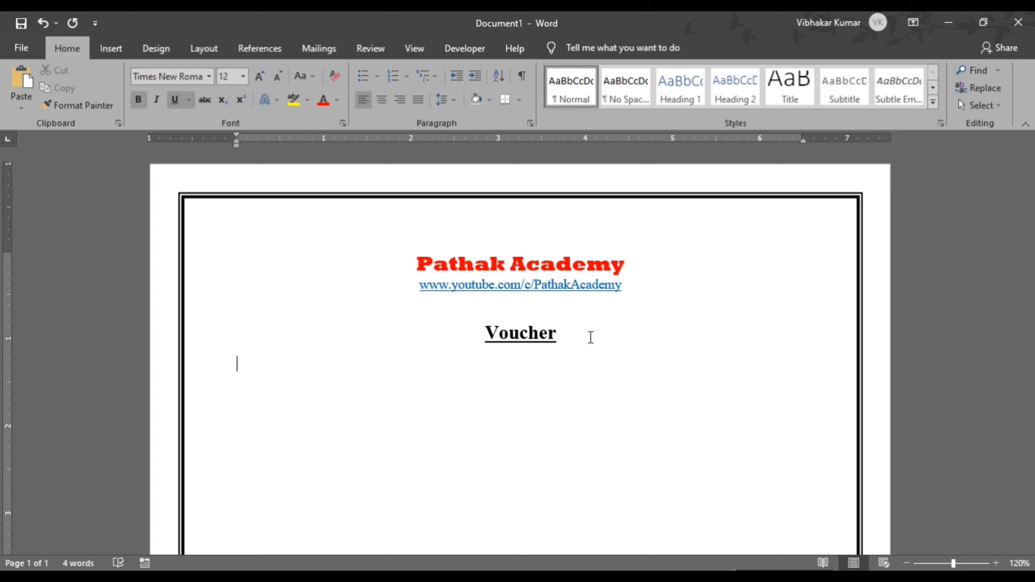
{"action": "key", "text": "ctrl+b"}
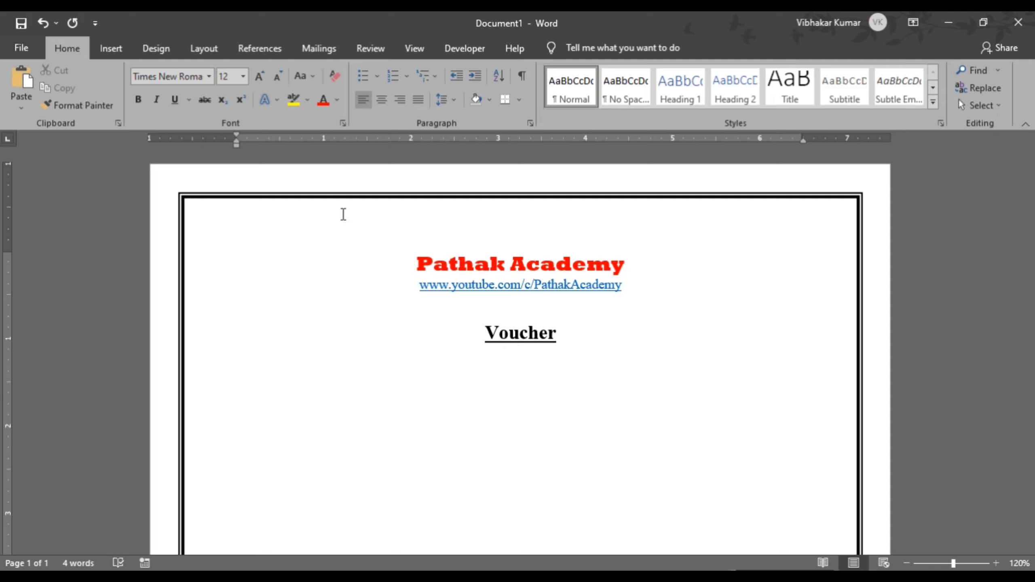
{"action": "type", "text": "Name of Student"}
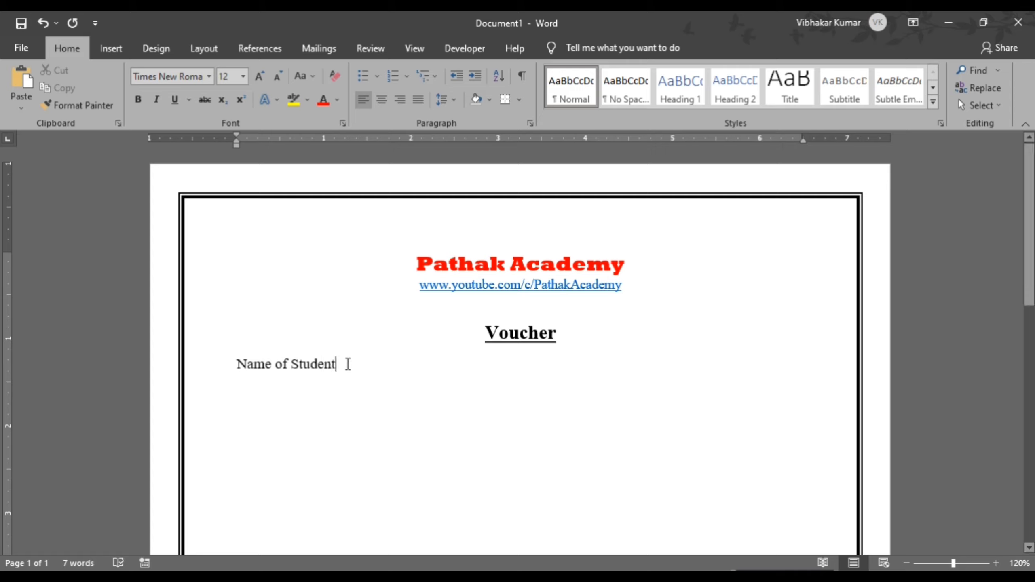
{"action": "type", "text": ":"}
Set a left tab stop at 6.5" with solid-line leader 4 and insert the fill-in line after "Name of Student :".
{"action": "left_click", "coordinate": [530, 122]}
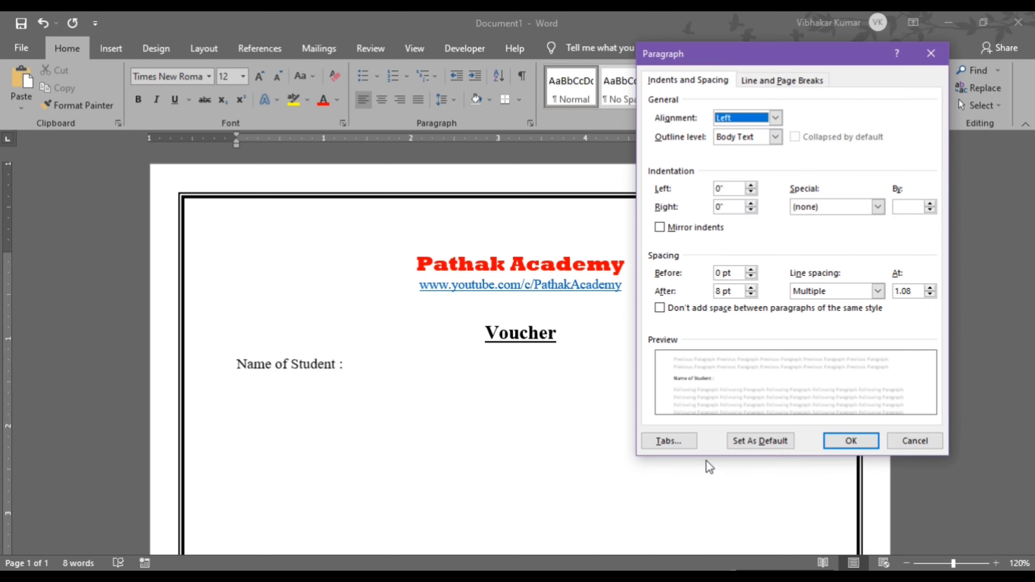
{"action": "left_click", "coordinate": [670, 440]}
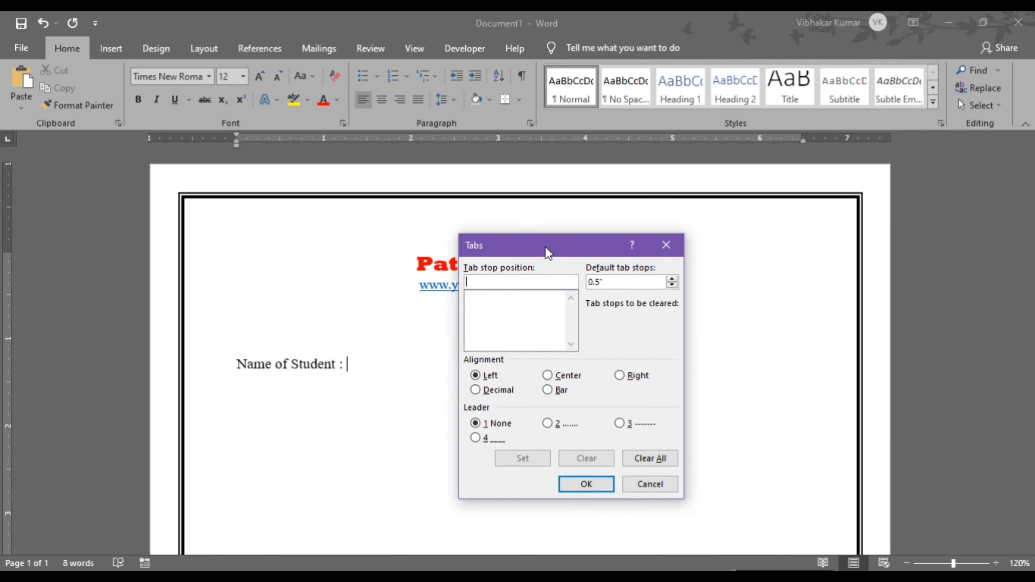
{"action": "left_click_drag", "start_coordinate": [545, 246], "coordinate": [645, 190]}
{"action": "type", "text": "6.5"}
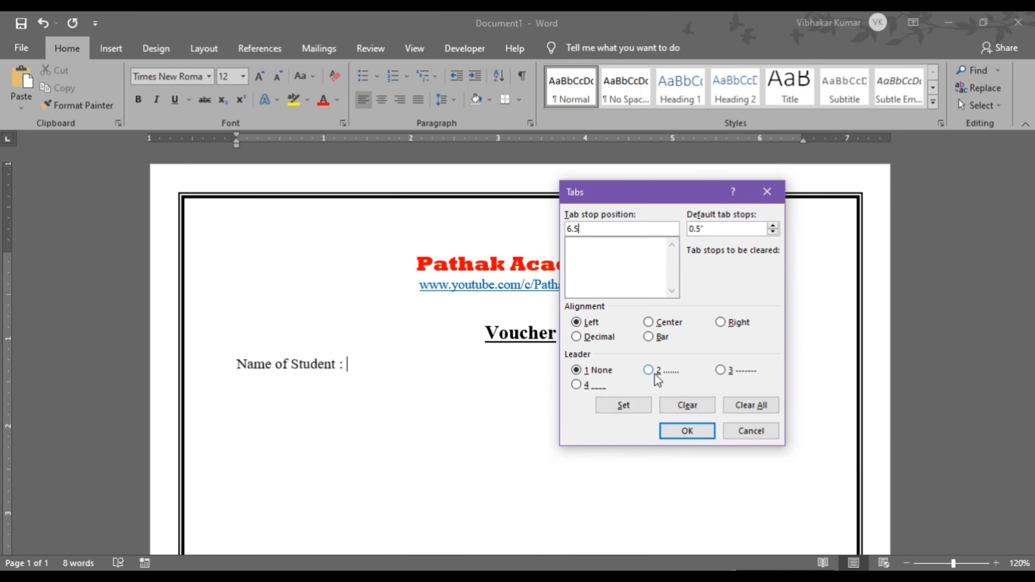
{"action": "left_click", "coordinate": [656, 372]}
{"action": "left_click", "coordinate": [576, 384]}
{"action": "left_click", "coordinate": [620, 404]}
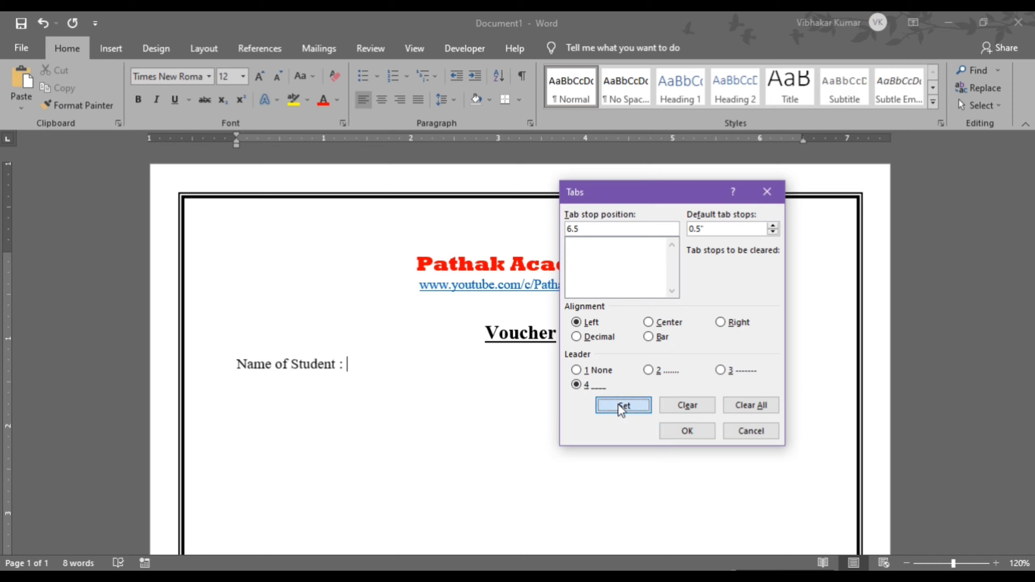
{"action": "left_click", "coordinate": [686, 431]}
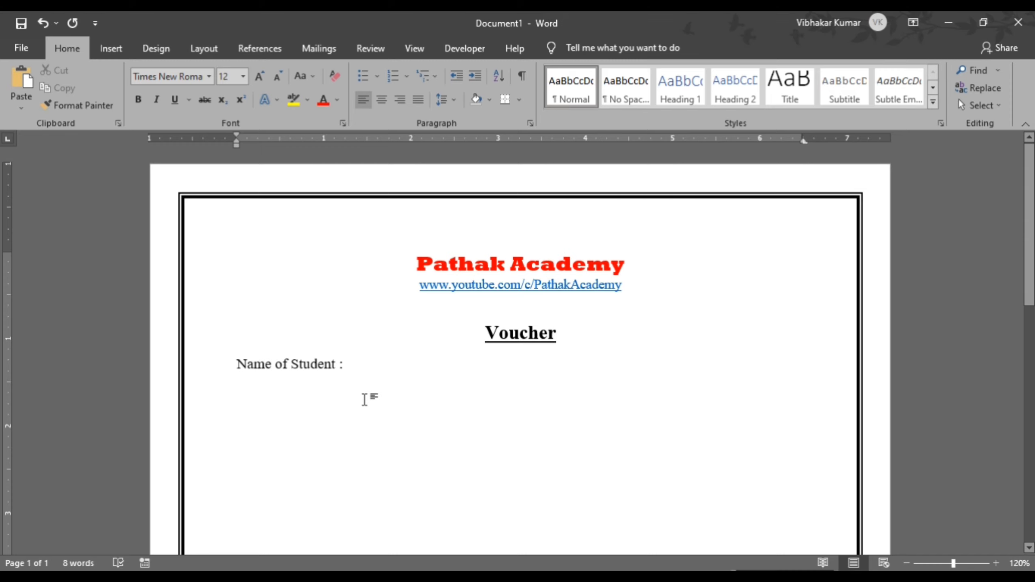
{"action": "key", "text": "Tab"}
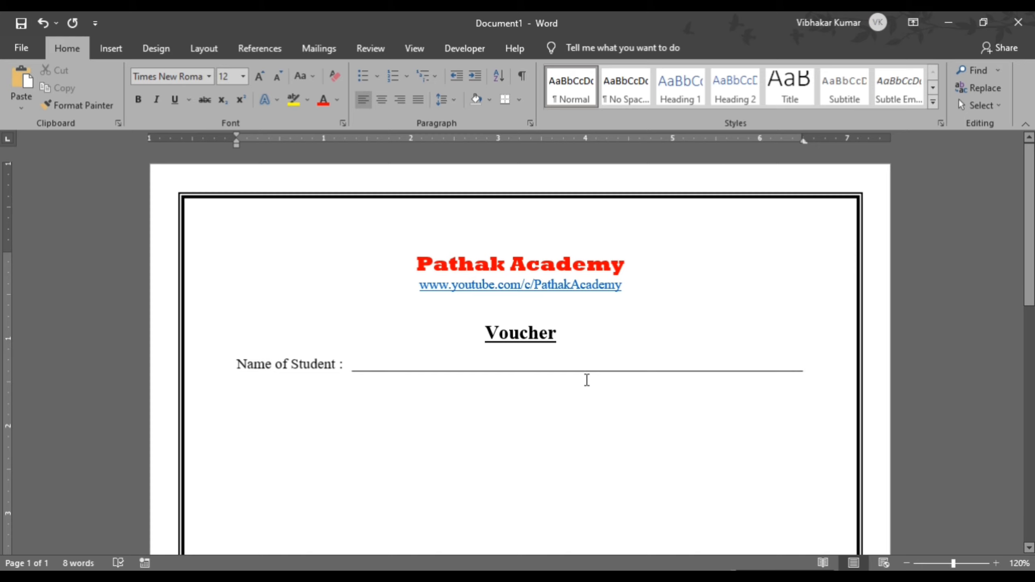
Check the next field in the sample PDF and add "Course Name :" on a new line, with its colon spaced under the one above.
{"action": "key", "text": "Return"}
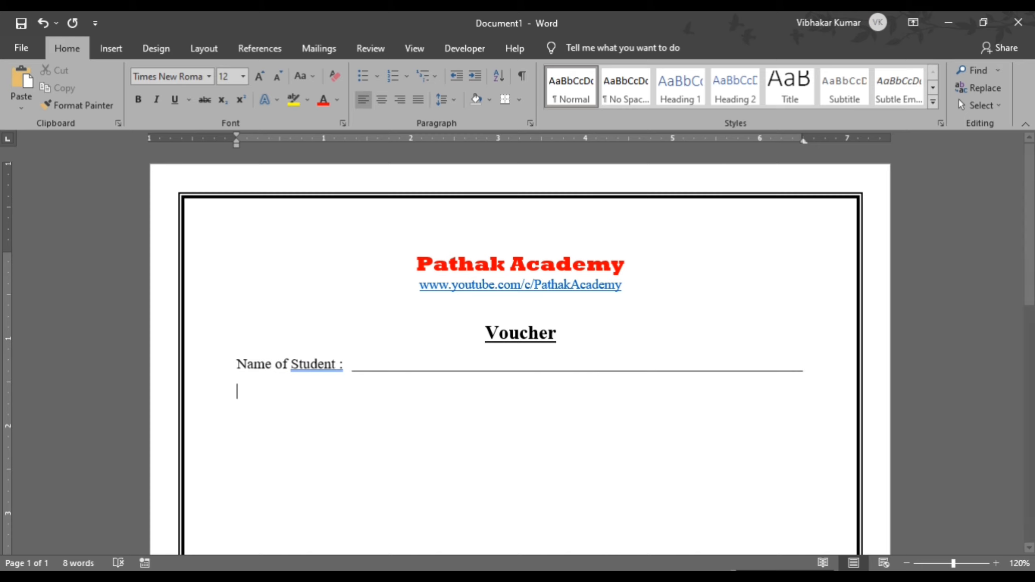
{"action": "left_click", "coordinate": [527, 532]}
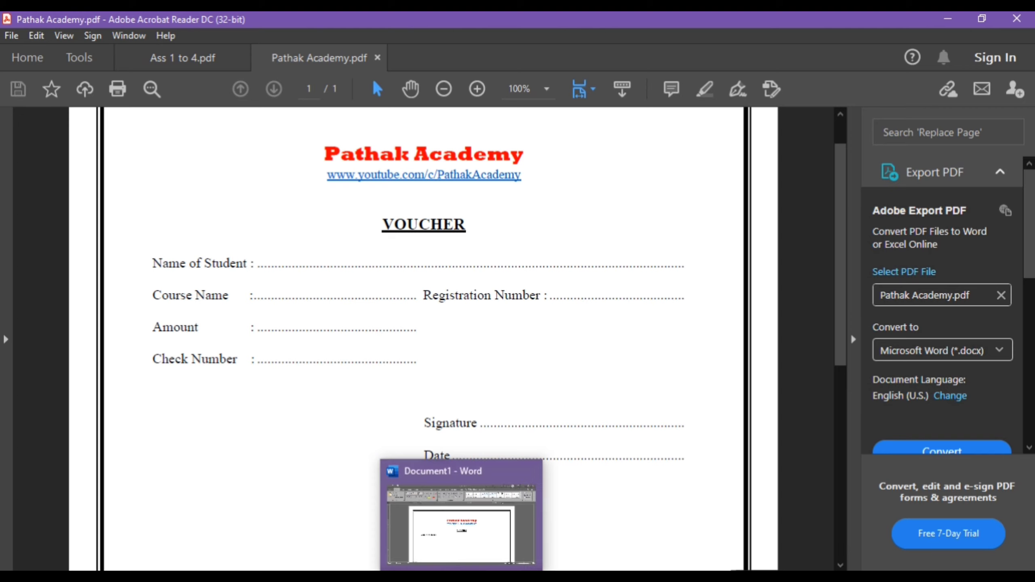
{"action": "left_click", "coordinate": [462, 526]}
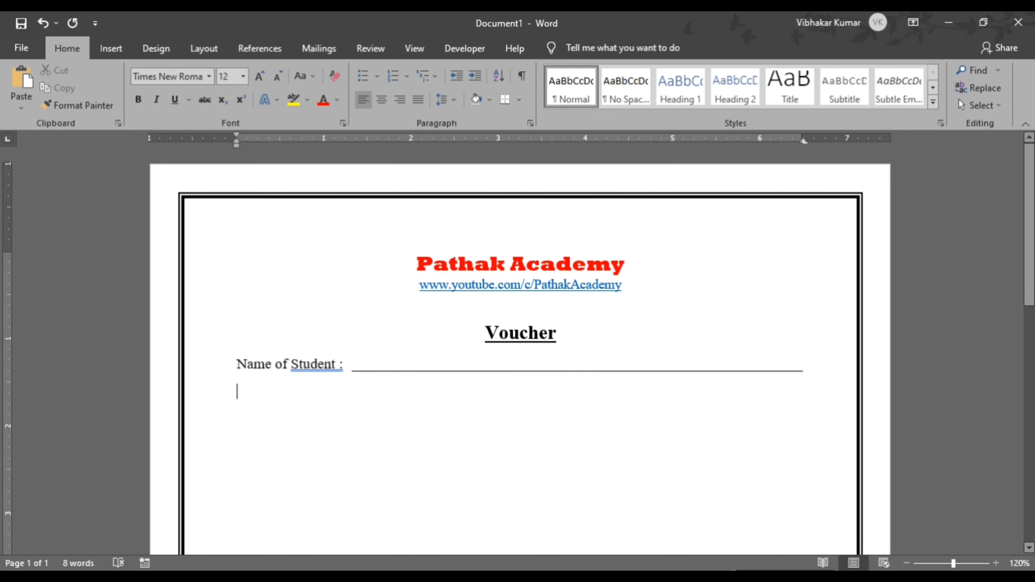
{"action": "type", "text": "Course Name  "}
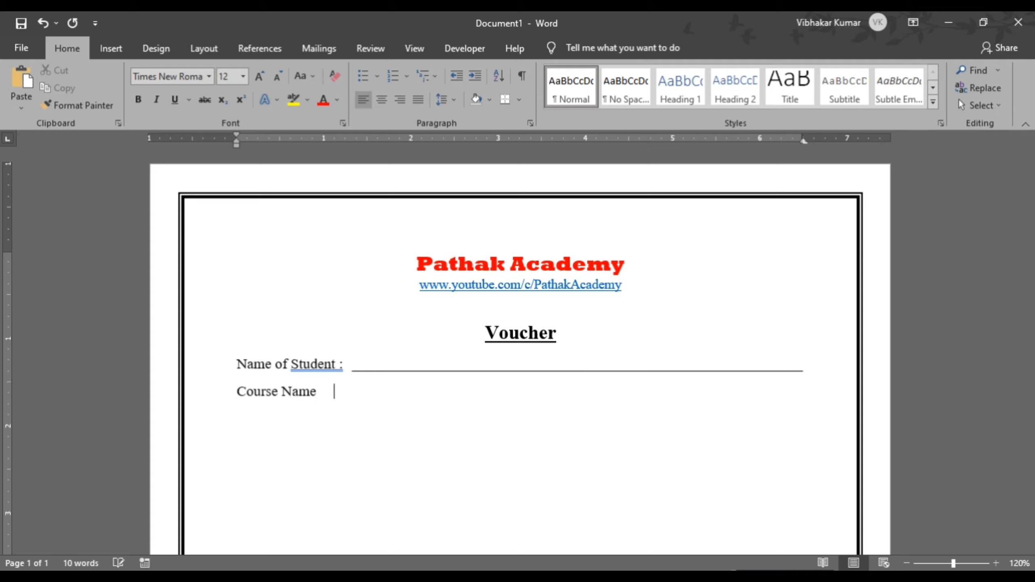
{"action": "type", "text": "   :"}
Consult the sample PDF, then add a 3.2" tab stop with dotted leader 2 and insert the dotted line after "Course Name :".
{"action": "left_click", "coordinate": [491, 578]}
{"action": "left_click", "coordinate": [523, 522]}
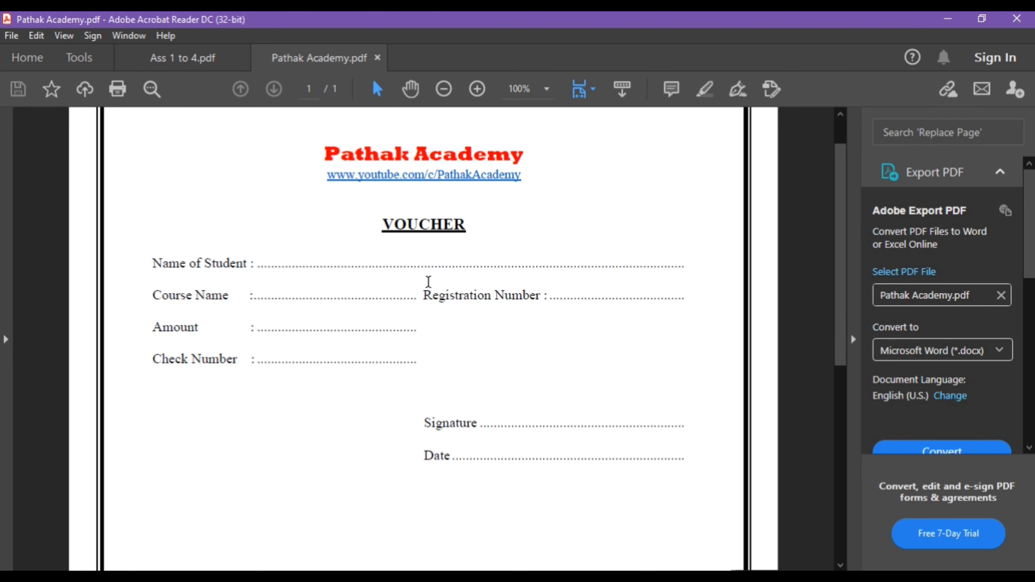
{"action": "left_click", "coordinate": [524, 577]}
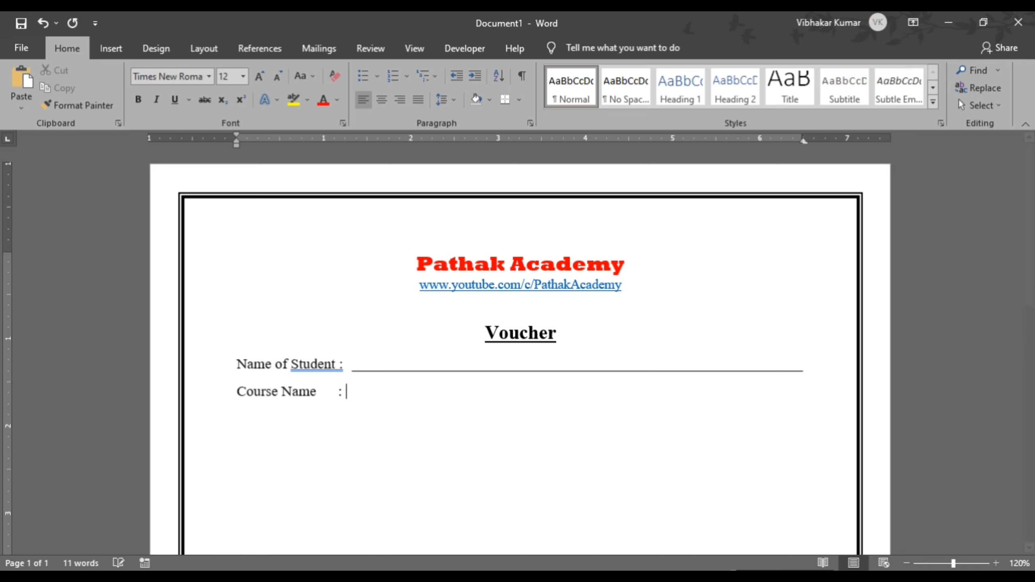
{"action": "left_click", "coordinate": [531, 125]}
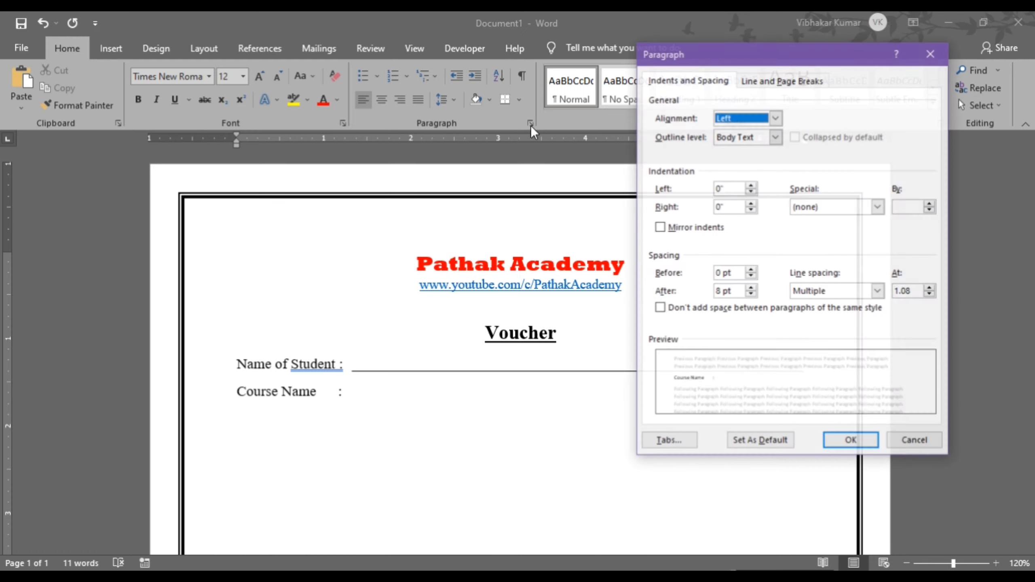
{"action": "left_click", "coordinate": [676, 444]}
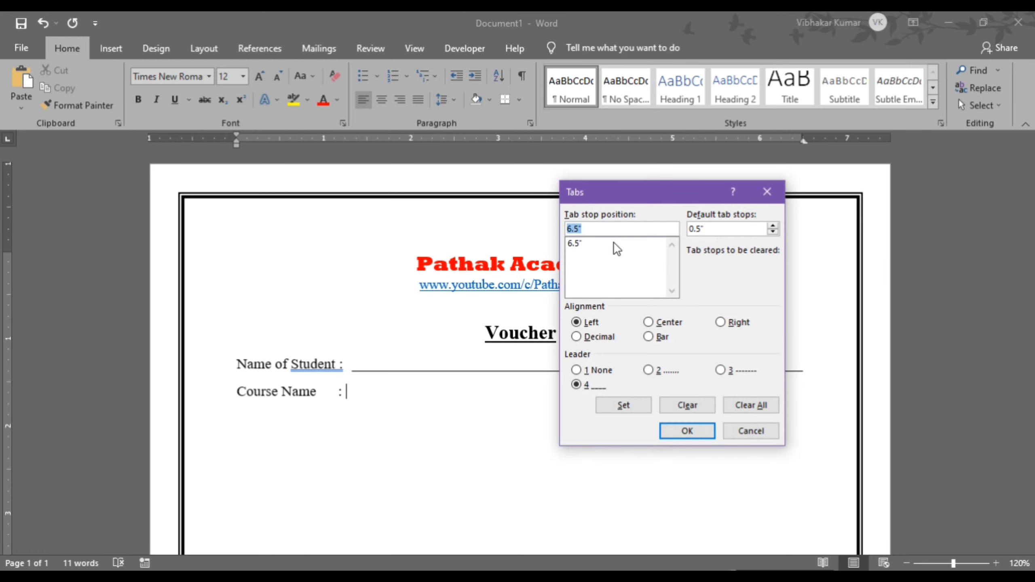
{"action": "type", "text": "3.2"}
{"action": "left_click", "coordinate": [654, 372]}
{"action": "left_click", "coordinate": [625, 406]}
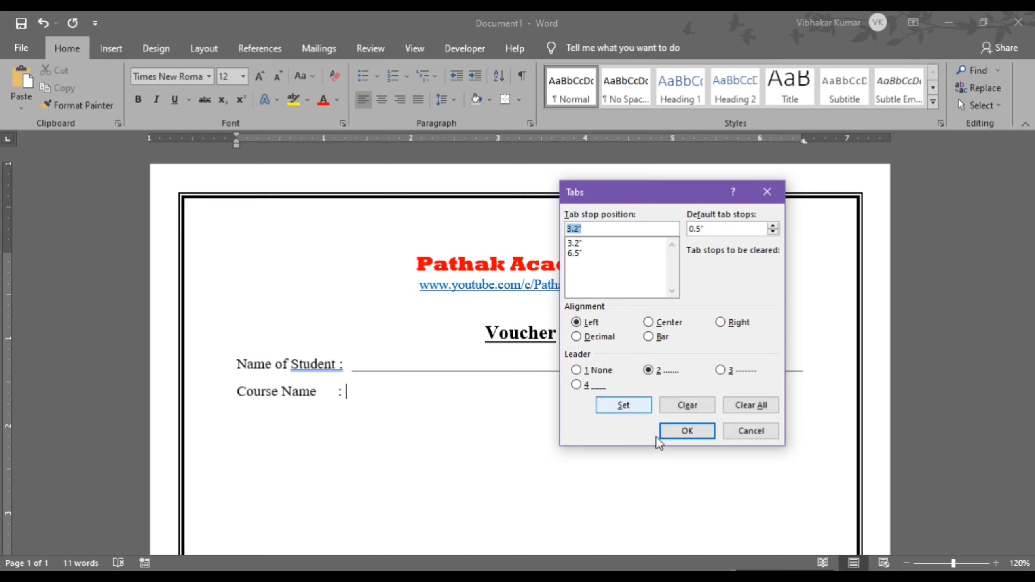
{"action": "left_click", "coordinate": [700, 434]}
{"action": "key", "text": "Tab"}
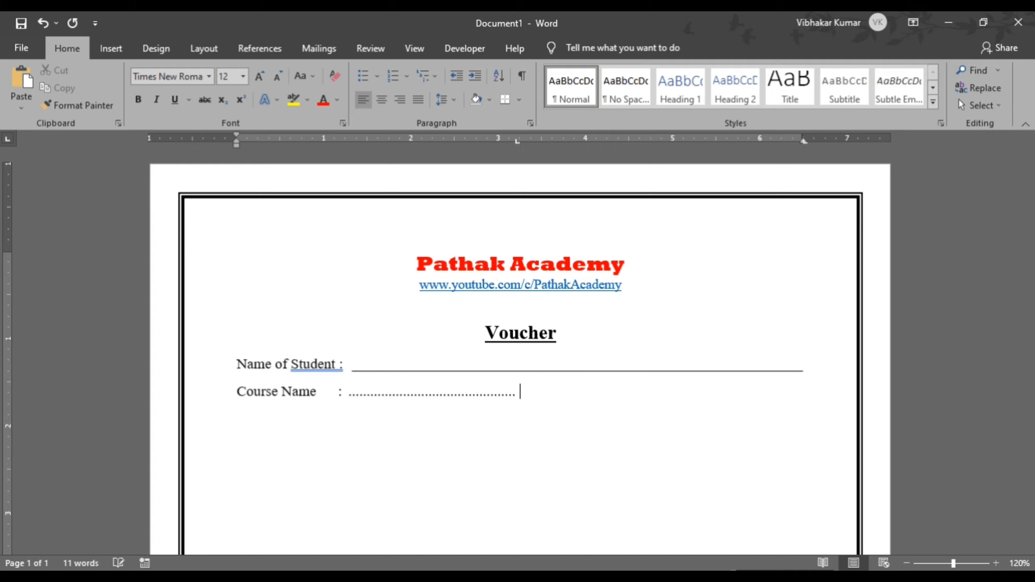
Add the label "Reg No" after the dotted line and fill the rest of the row up to the 6.5" tab stop.
{"action": "type", "text": "Reg No"}
{"action": "key", "text": "ctrl+u"}
{"action": "key", "text": "Tab"}
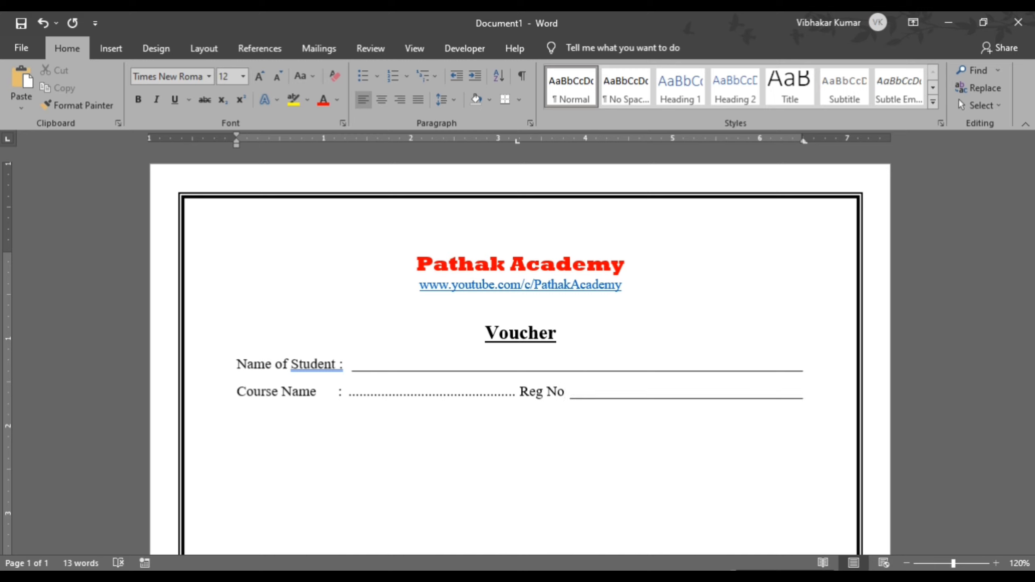
Check the next field in the sample PDF and add an "Amount :" row with a dotted line up to the 3.2" tab stop.
{"action": "key", "text": "Return"}
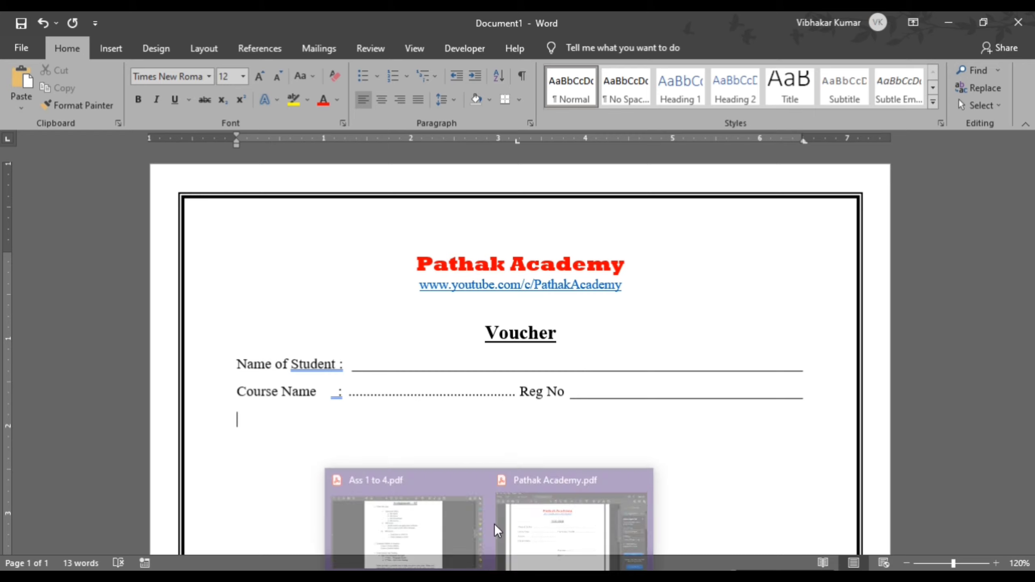
{"action": "left_click", "coordinate": [536, 517]}
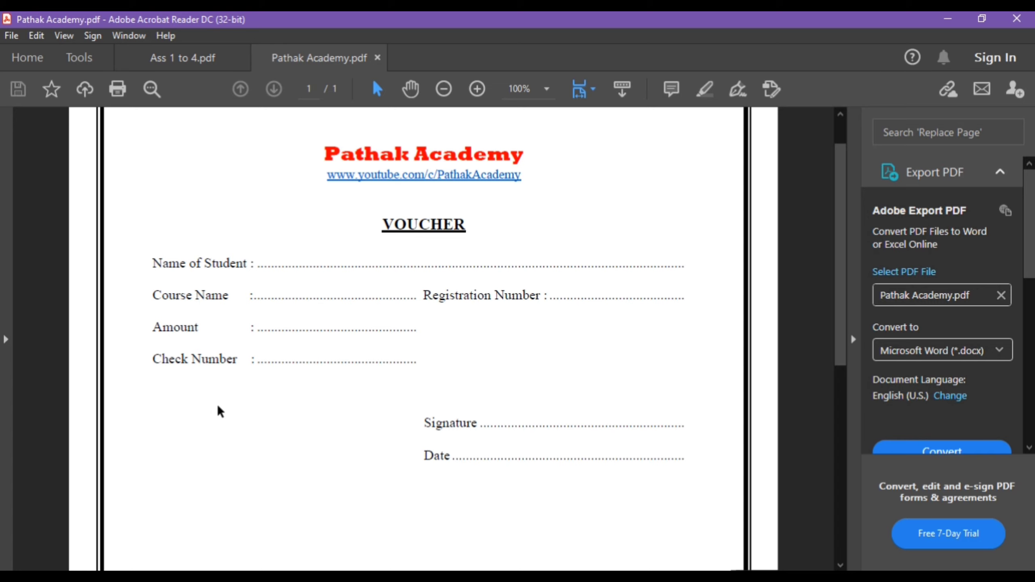
{"action": "mouse_move", "coordinate": [461, 576]}
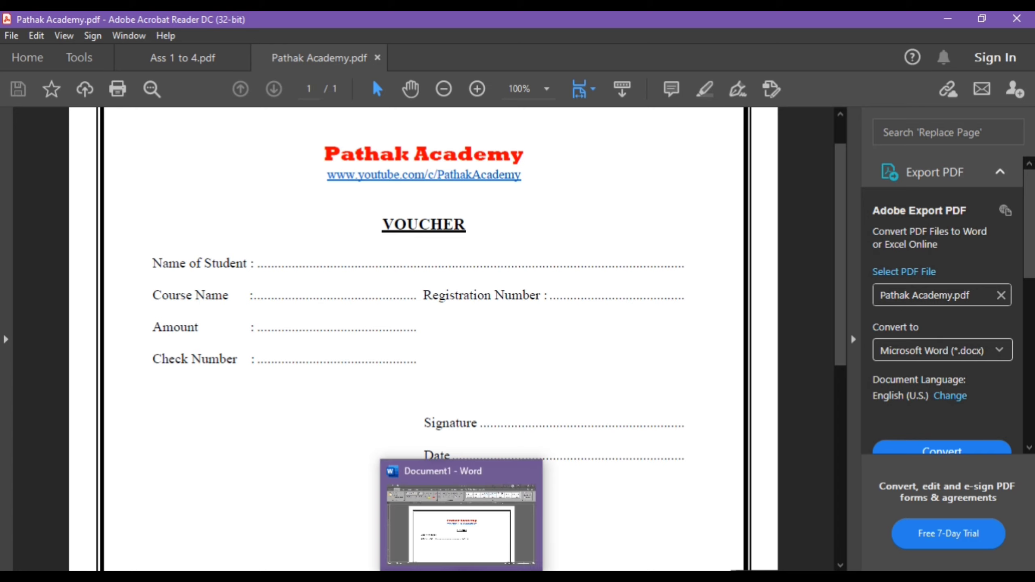
{"action": "left_click", "coordinate": [480, 563]}
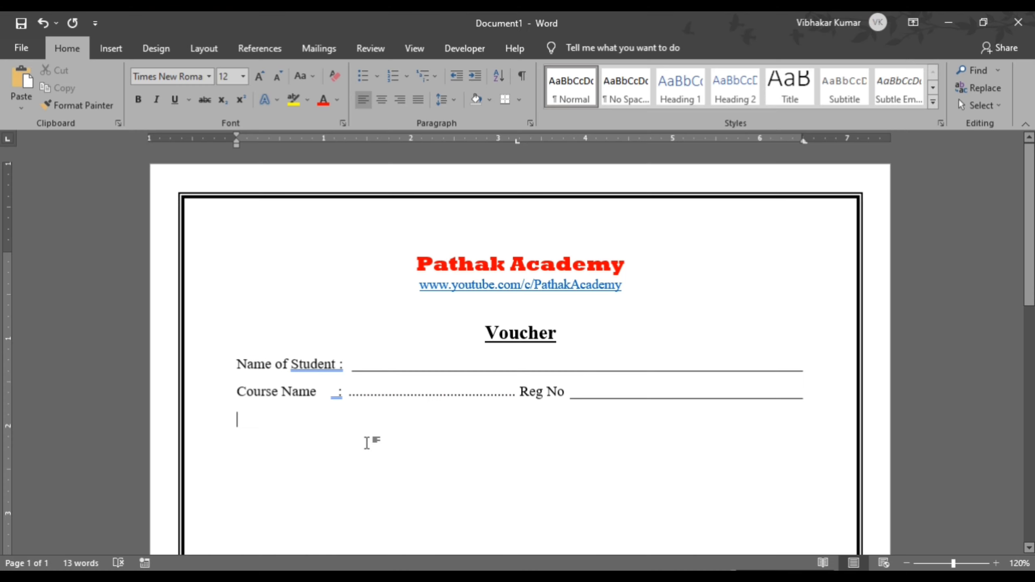
{"action": "type", "text": "Amount"}
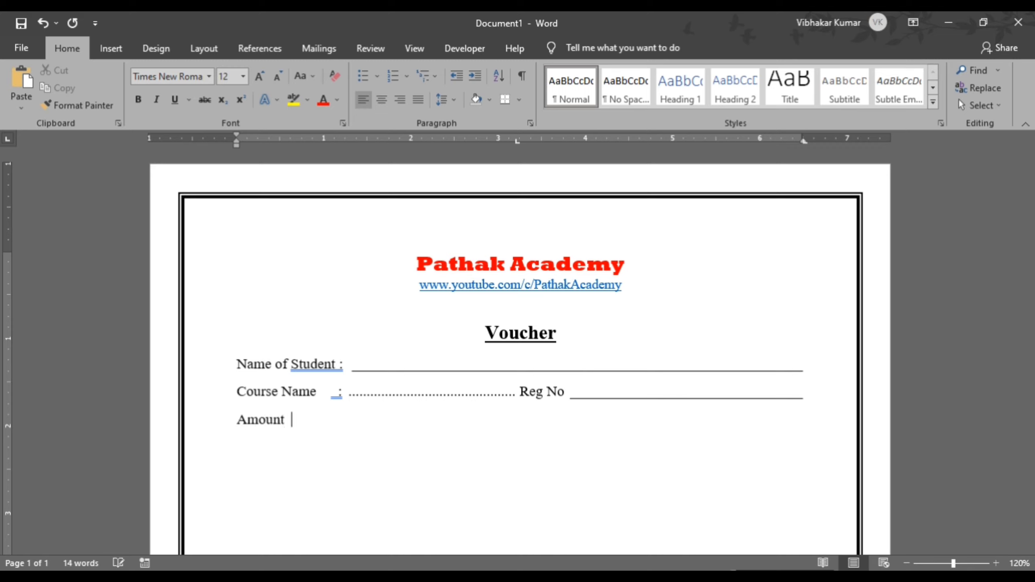
{"action": "key", "text": "BackSpace"}
{"action": "key", "text": "BackSpace"}
{"action": "type", "text": ":"}
{"action": "key", "text": "Tab"}
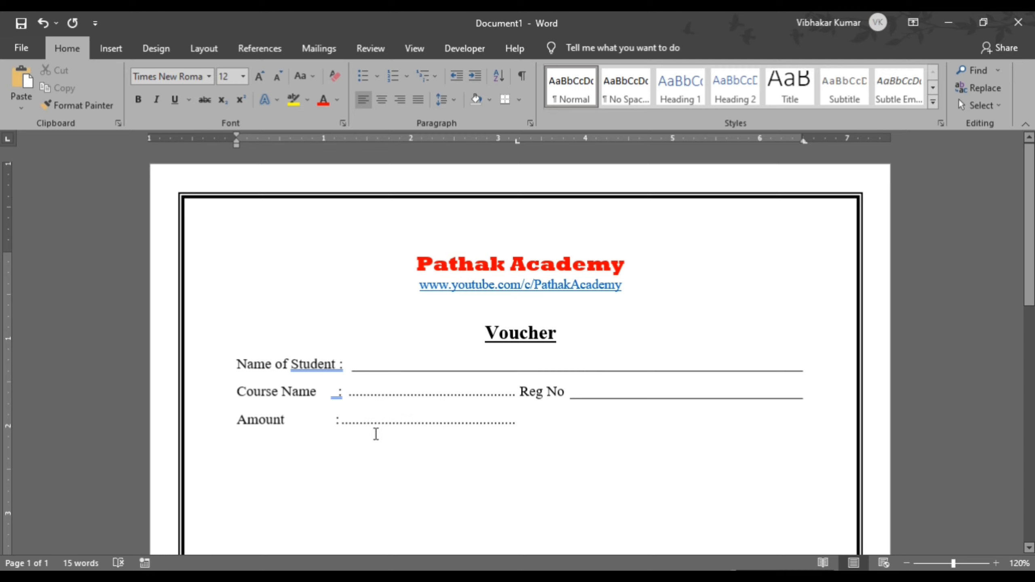
Leave blank lines below the "Amount" row and check the signature and date fields in the sample PDF.
{"action": "scroll", "coordinate": [408, 424], "scroll_direction": "down", "scroll_amount": 1}
{"action": "key", "text": "Return"}
{"action": "key", "text": "Return"}
{"action": "key", "text": "Return"}
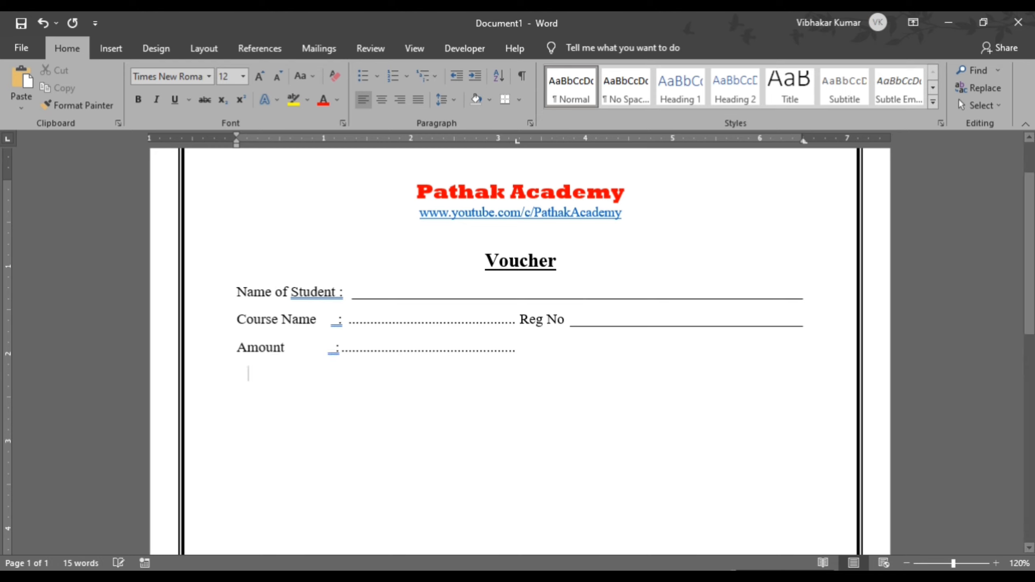
{"action": "left_click", "coordinate": [489, 567]}
{"action": "left_click", "coordinate": [546, 523]}
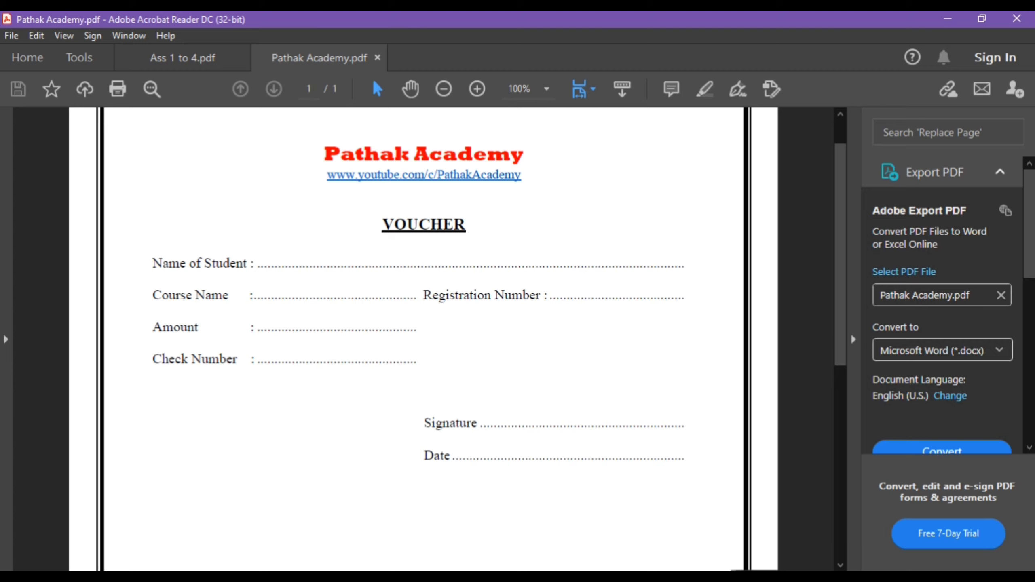
{"action": "mouse_move", "coordinate": [462, 575]}
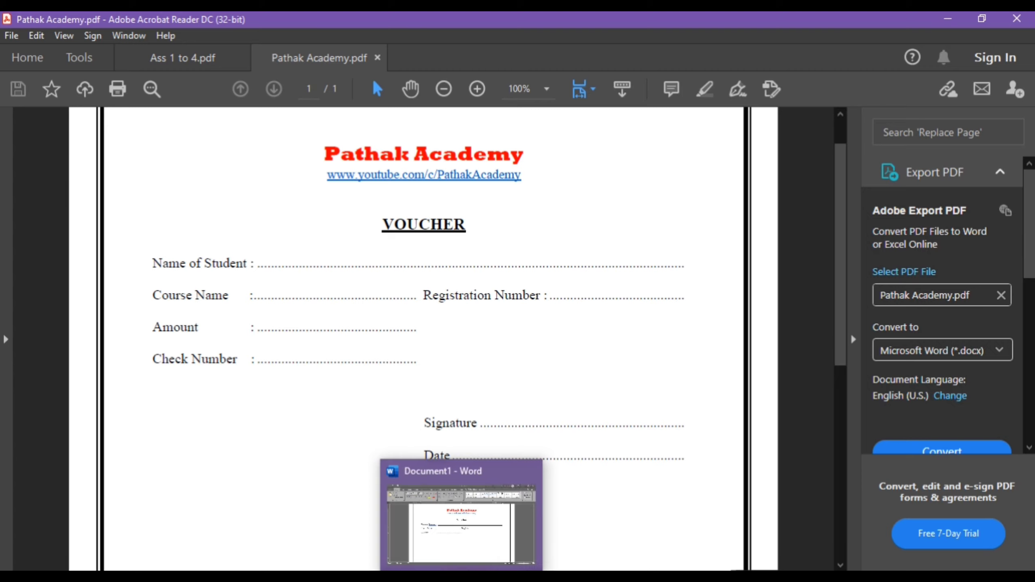
{"action": "left_click", "coordinate": [462, 518]}
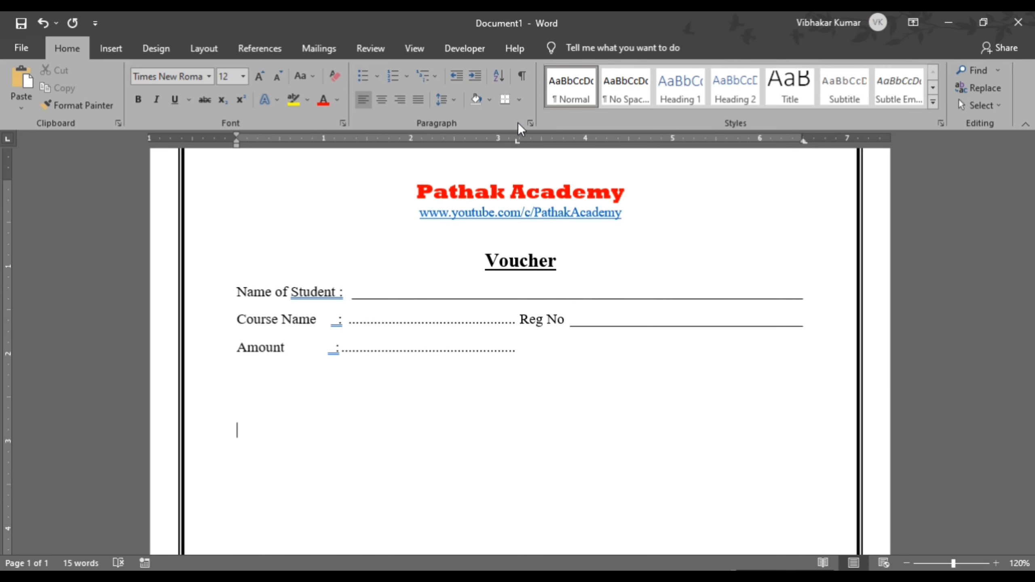
Clear all custom tab stops from the new empty line below the "Amount" row.
{"action": "left_click", "coordinate": [529, 123]}
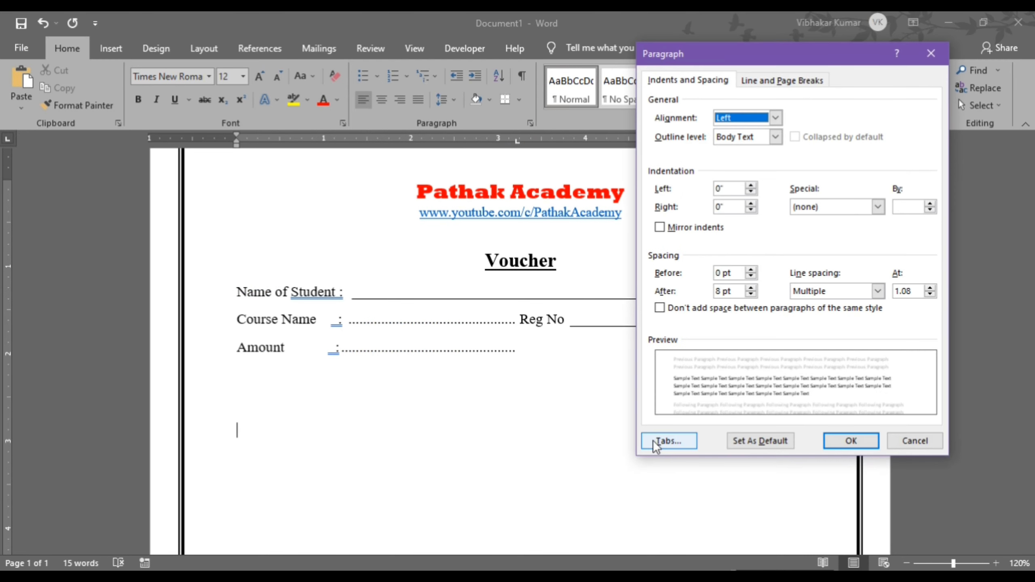
{"action": "left_click", "coordinate": [669, 441]}
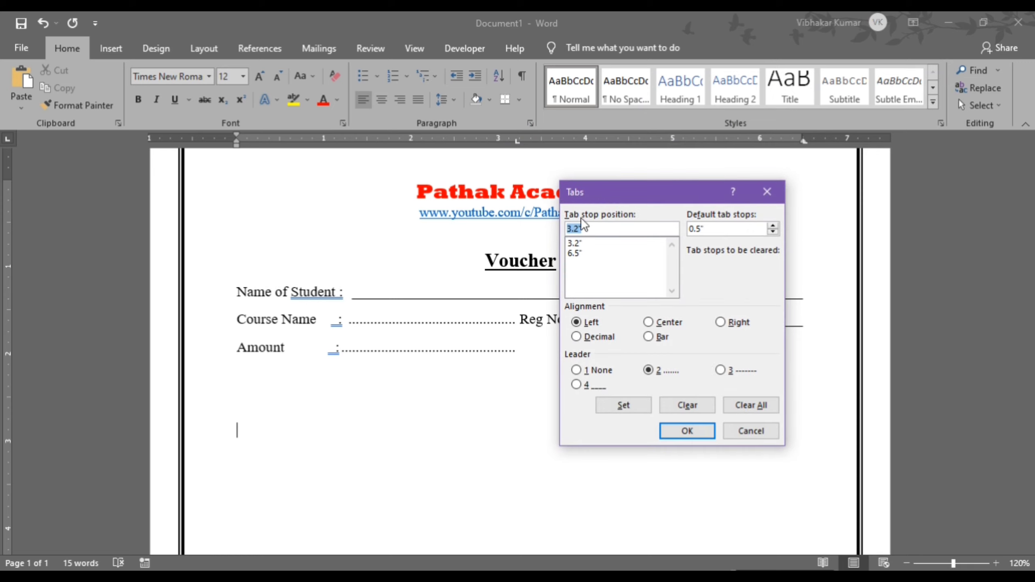
{"action": "left_click", "coordinate": [745, 404]}
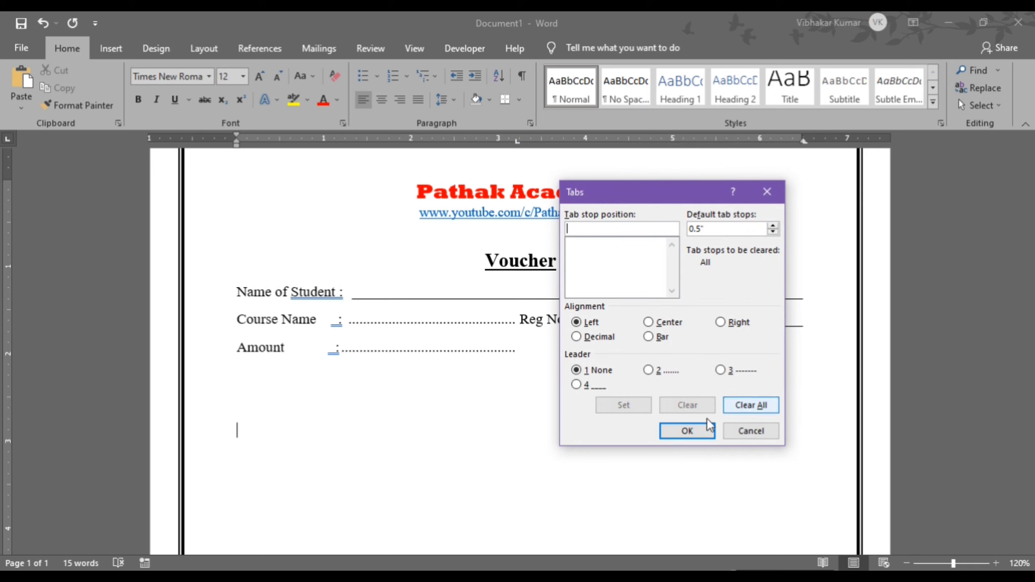
{"action": "left_click", "coordinate": [687, 431]}
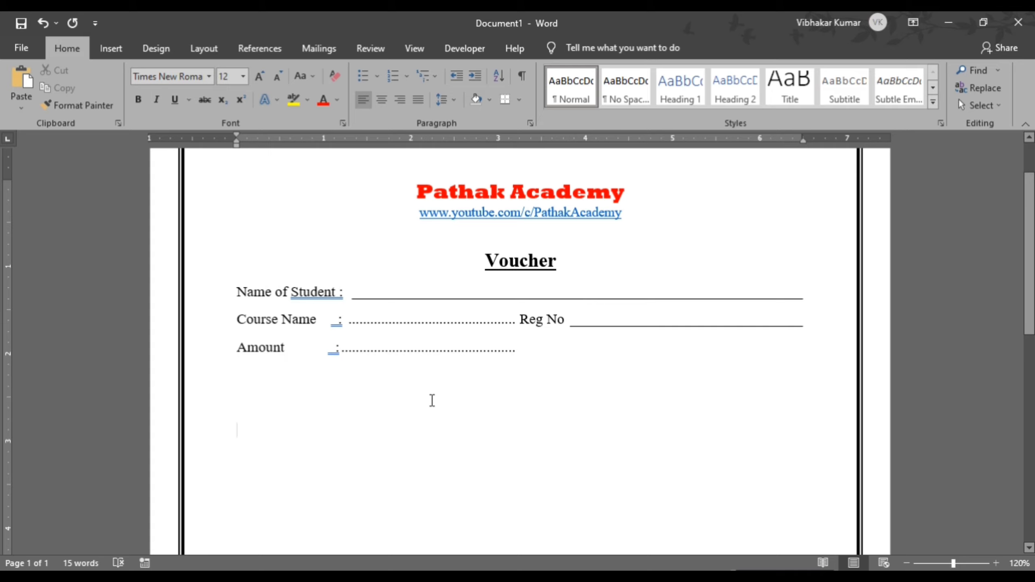
Enter the labels "Sign :" and "Date :" on two separate lines below the blank space.
{"action": "type", "text": "Re"}
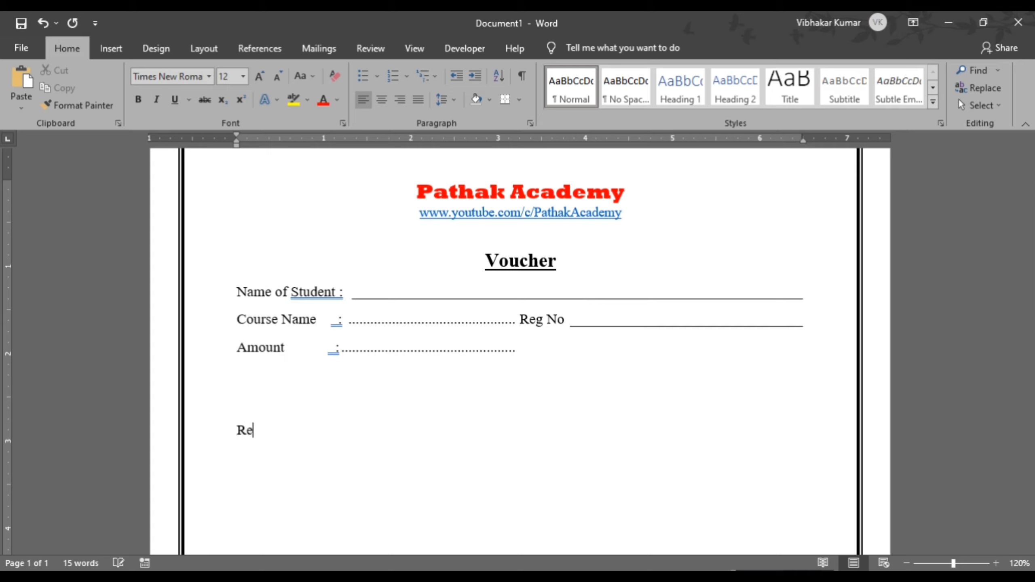
{"action": "key", "text": "BackSpace"}
{"action": "key", "text": "BackSpace"}
{"action": "type", "text": "Sign :"}
{"action": "key", "text": "Return"}
{"action": "type", "text": "Date"}
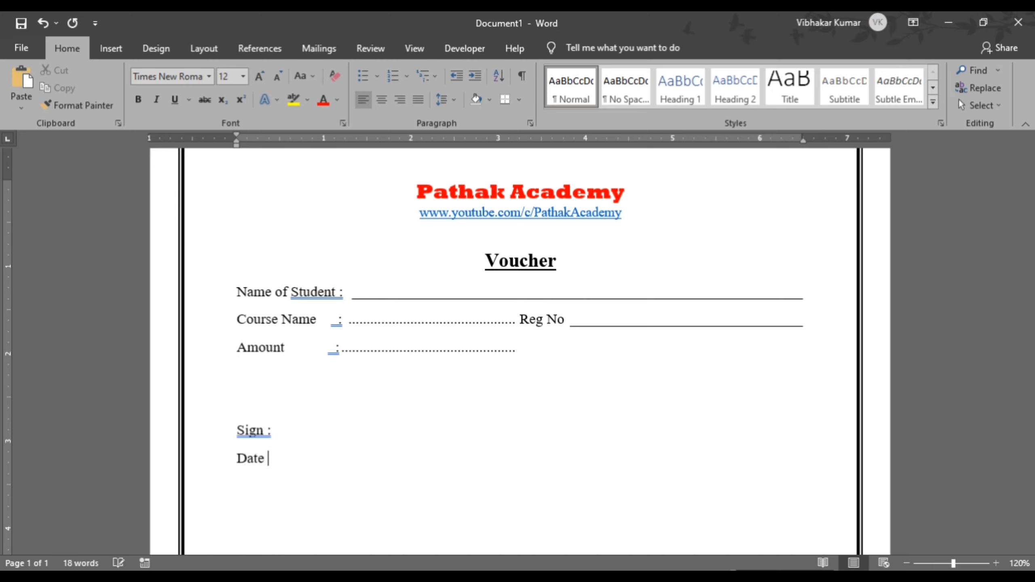
{"action": "type", "text": " :"}
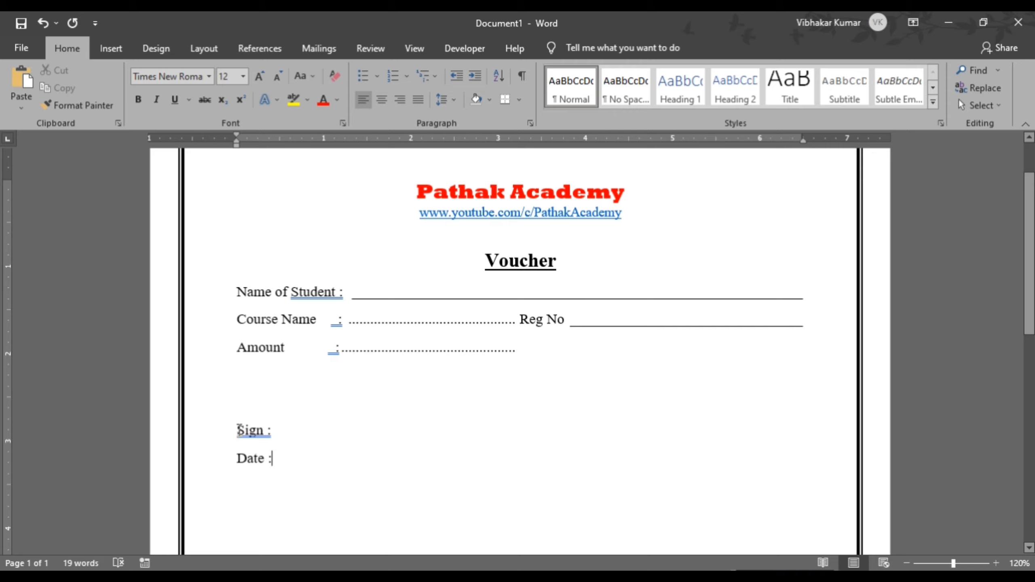
Indent the "Sign :" label to about the 4.5" position on the ruler.
{"action": "left_click", "coordinate": [238, 429]}
{"action": "key", "text": "Tab"}
{"action": "key", "text": "Tab"}
{"action": "key", "text": "Tab"}
{"action": "key", "text": "Tab"}
{"action": "key", "text": "Tab"}
{"action": "key", "text": "Tab"}
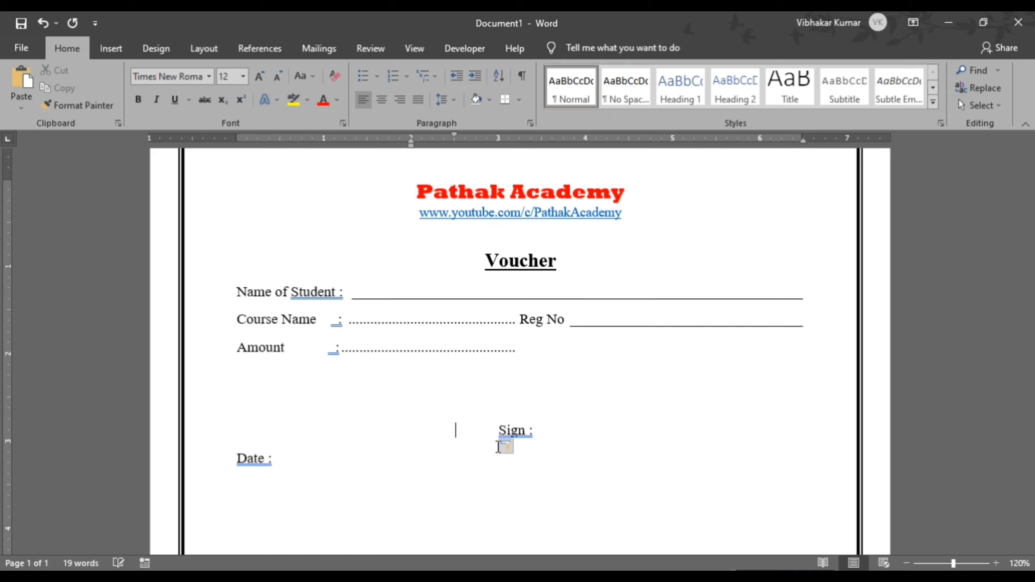
{"action": "key", "text": "Tab"}
{"action": "key", "text": "Tab"}
{"action": "key", "text": "Tab"}
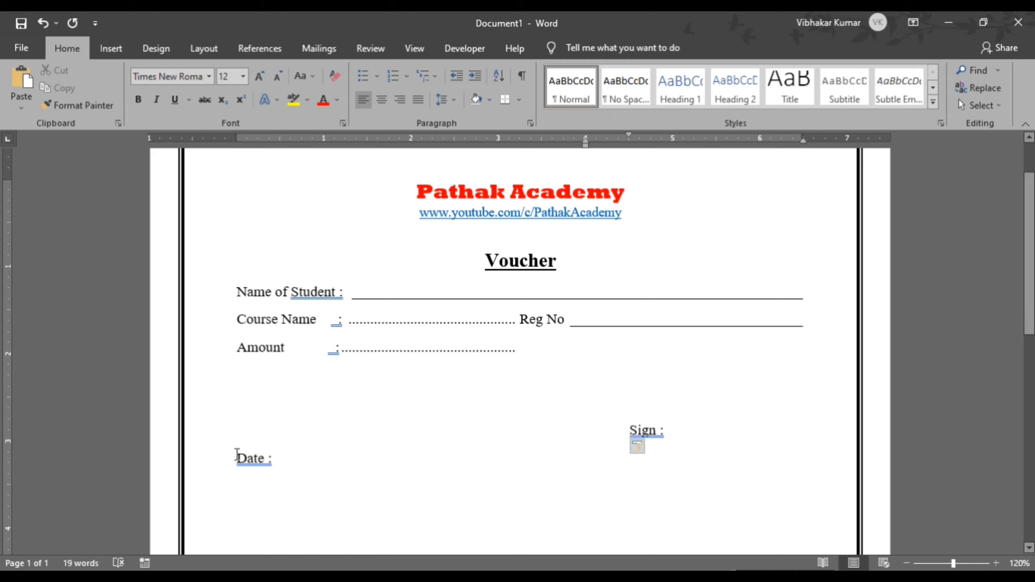
Indent the "Date :" label so that it lines up directly under "Sign :".
{"action": "left_click", "coordinate": [237, 456]}
{"action": "key", "text": "Tab"}
{"action": "key", "text": "Tab"}
{"action": "key", "text": "Tab"}
{"action": "key", "text": "Tab"}
{"action": "key", "text": "Tab"}
{"action": "key", "text": "Tab"}
{"action": "key", "text": "Tab"}
{"action": "key", "text": "Tab"}
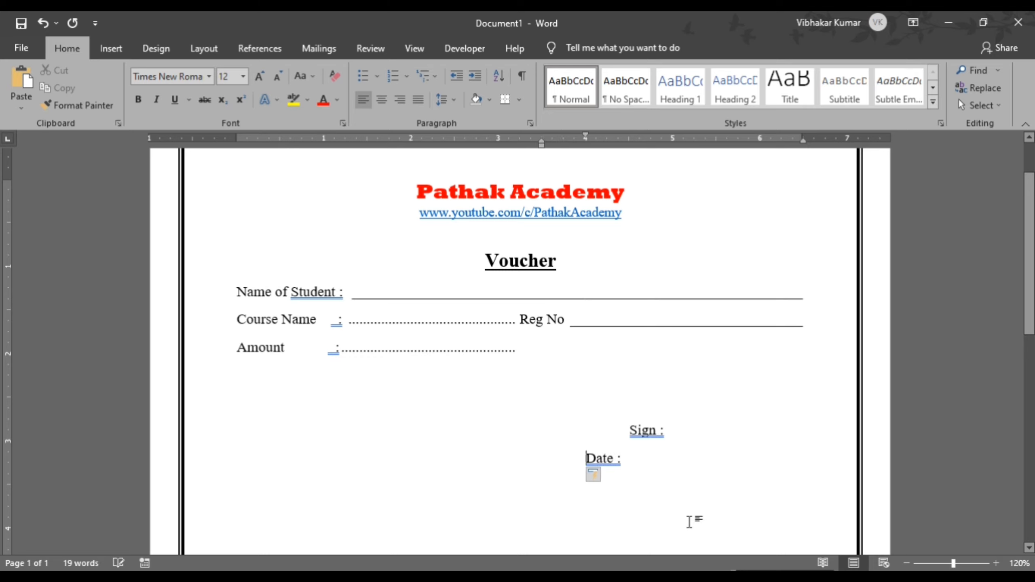
{"action": "key", "text": "Tab"}
{"action": "key", "text": "Tab"}
{"action": "key", "text": "BackSpace"}
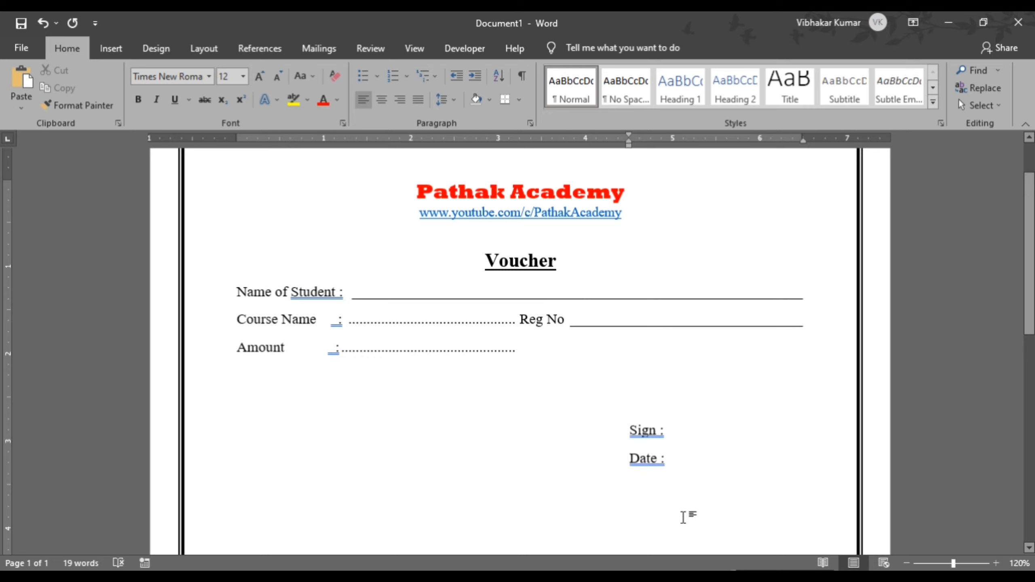
Set a left tab stop at 6.5" with dashed leader 3 for the "Sign :" and "Date :" lines.
{"action": "left_click_drag", "start_coordinate": [673, 457], "coordinate": [638, 435]}
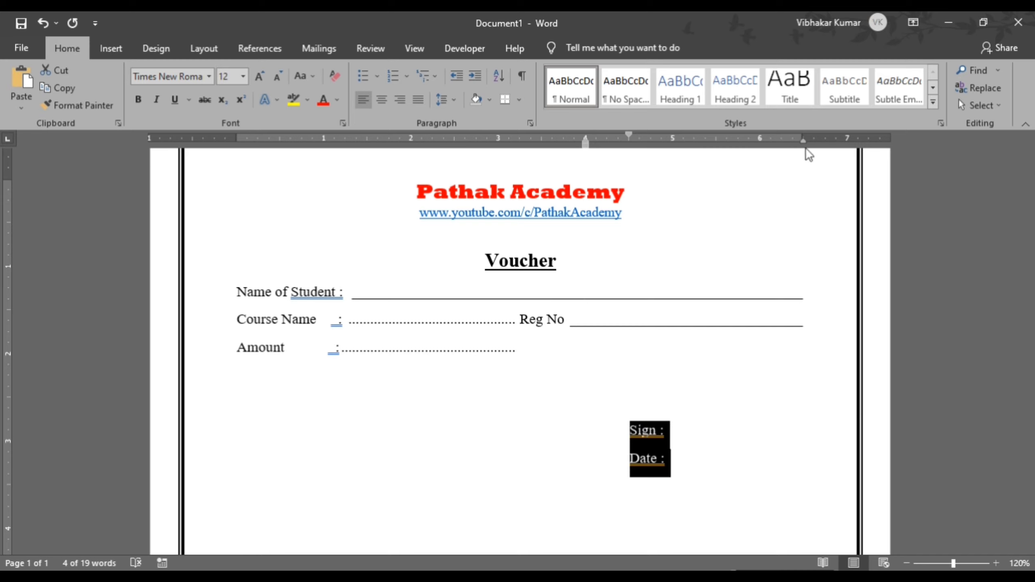
{"action": "left_click", "coordinate": [530, 124]}
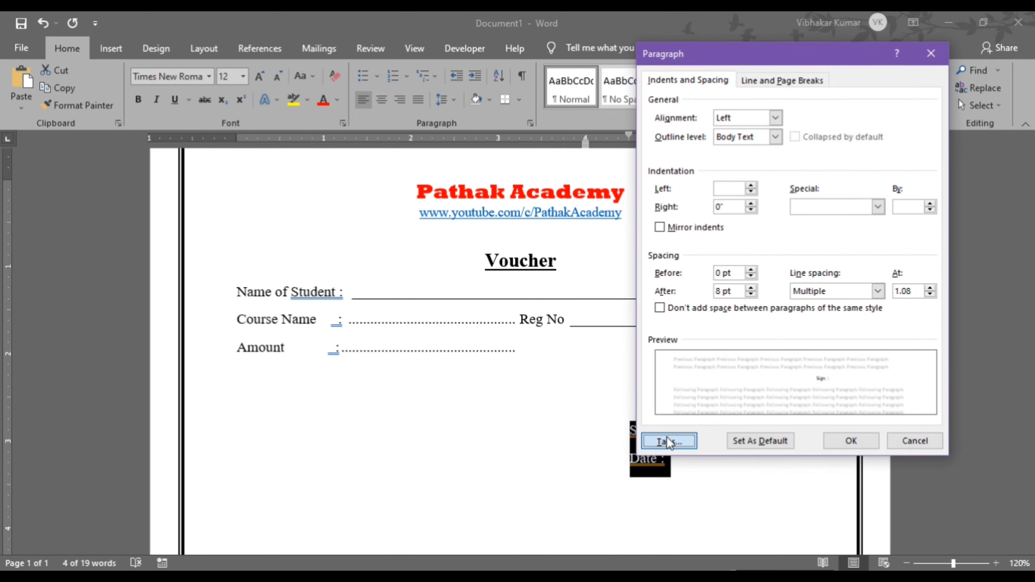
{"action": "left_click", "coordinate": [666, 437]}
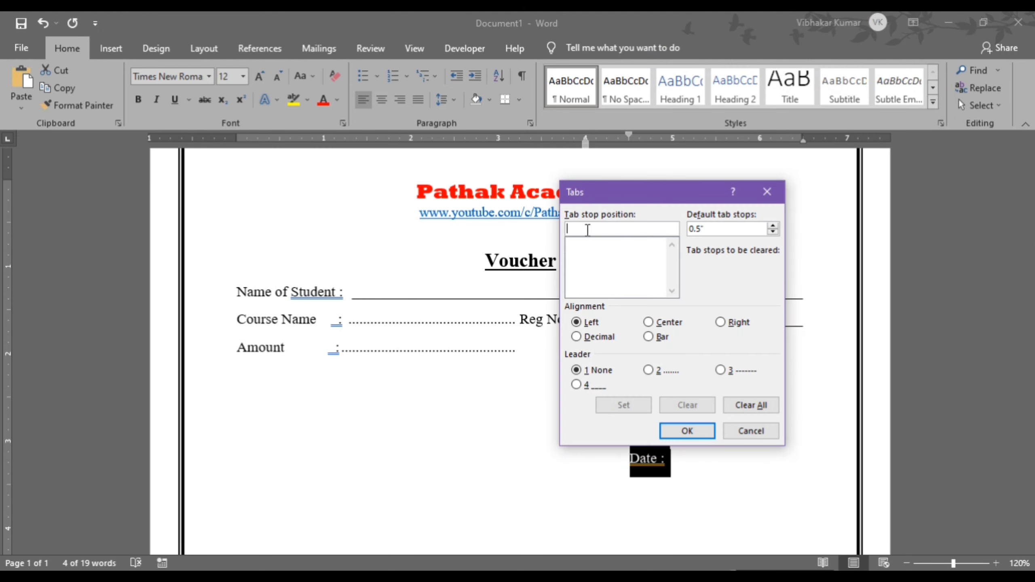
{"action": "type", "text": "6.5"}
{"action": "left_click", "coordinate": [649, 371]}
{"action": "left_click", "coordinate": [726, 371]}
{"action": "left_click", "coordinate": [630, 406]}
{"action": "left_click", "coordinate": [687, 431]}
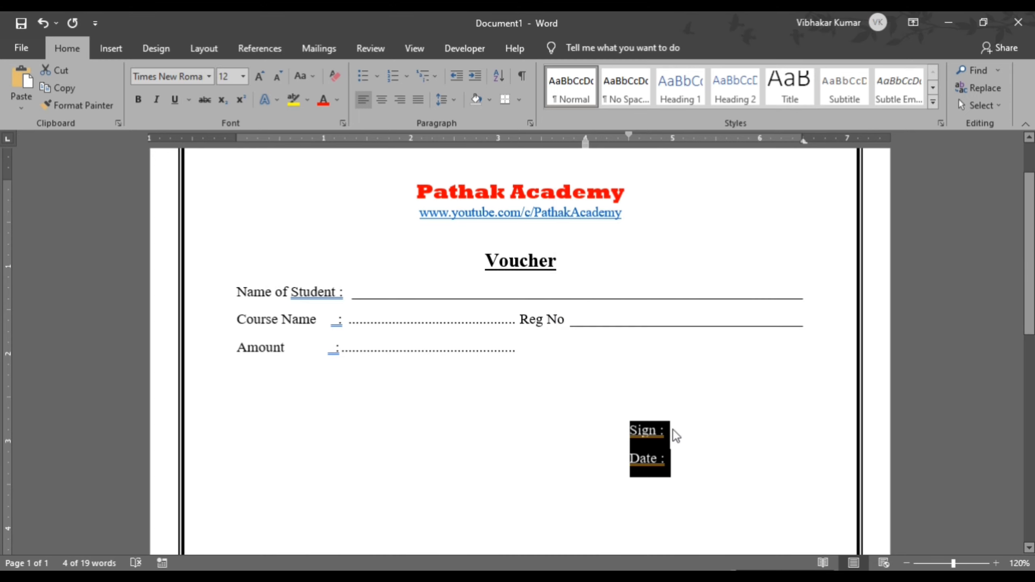
Insert dashed fill-in lines after "Sign :" and "Date :" up to the 6.5" tab stop, and look over the form.
{"action": "left_click", "coordinate": [674, 430]}
{"action": "key", "text": "Tab"}
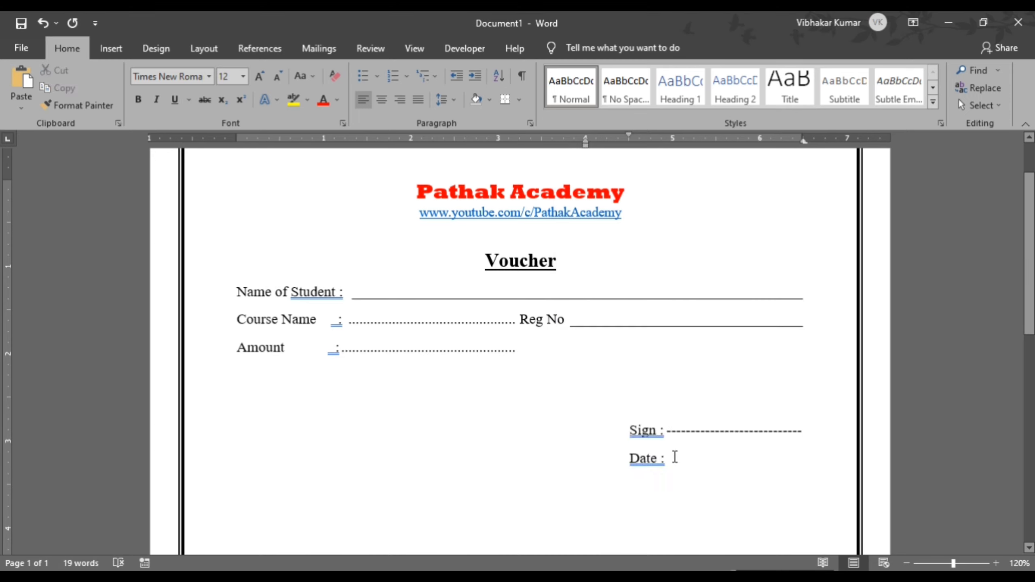
{"action": "left_click", "coordinate": [674, 459]}
{"action": "key", "text": "Tab"}
{"action": "scroll", "coordinate": [508, 365], "scroll_direction": "up", "scroll_amount": 3}
{"action": "scroll", "coordinate": [402, 319], "scroll_direction": "down", "scroll_amount": 2}
{"action": "scroll", "coordinate": [401, 319], "scroll_direction": "down", "scroll_amount": 1}
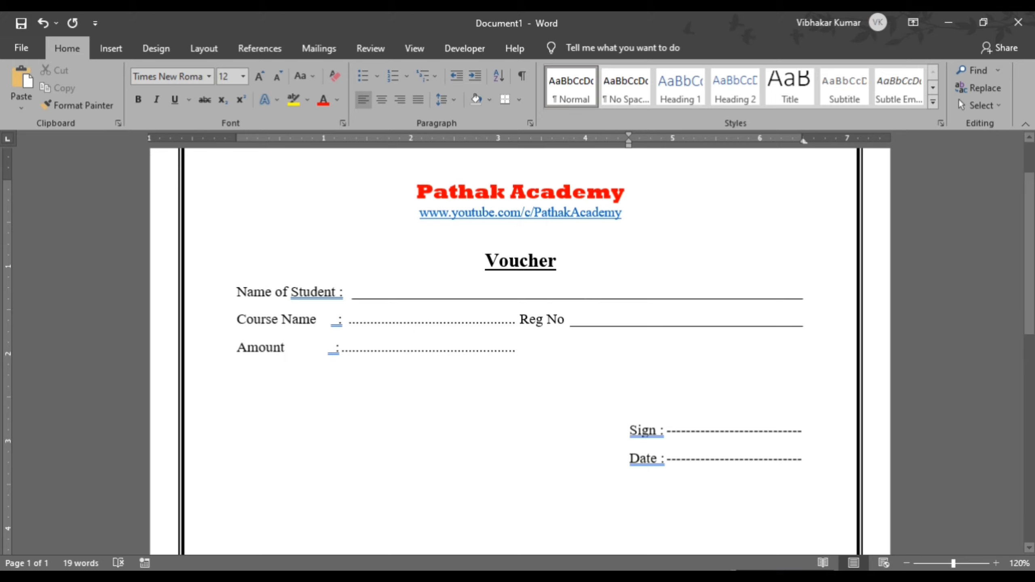
Review the Assignment 02 list, bullet, border and shading tasks in Ass 1 to 4.pdf and the voucher sample in Pathak Academy.pdf.
{"action": "left_click", "coordinate": [403, 534]}
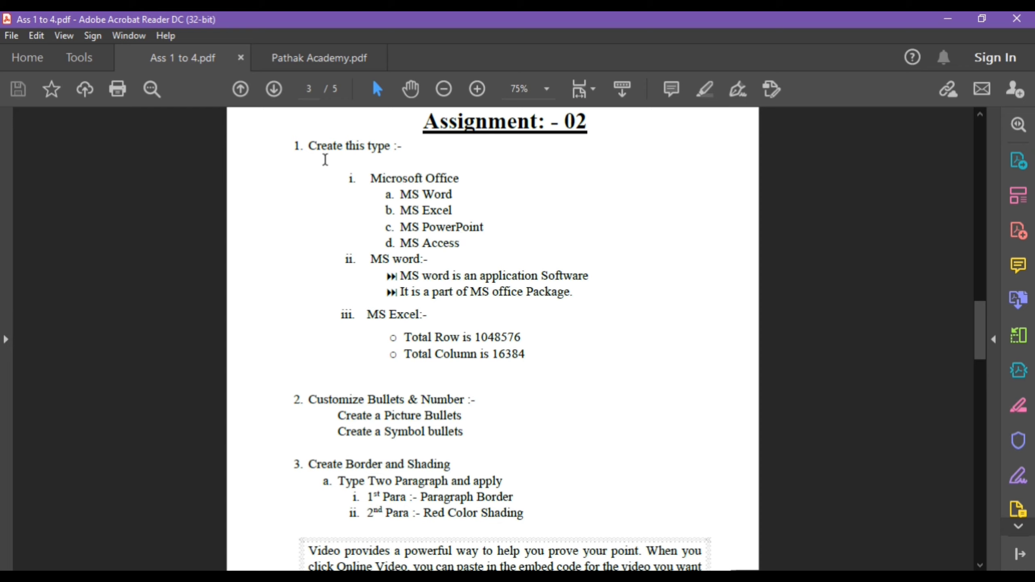
{"action": "left_click_drag", "start_coordinate": [341, 175], "coordinate": [515, 335]}
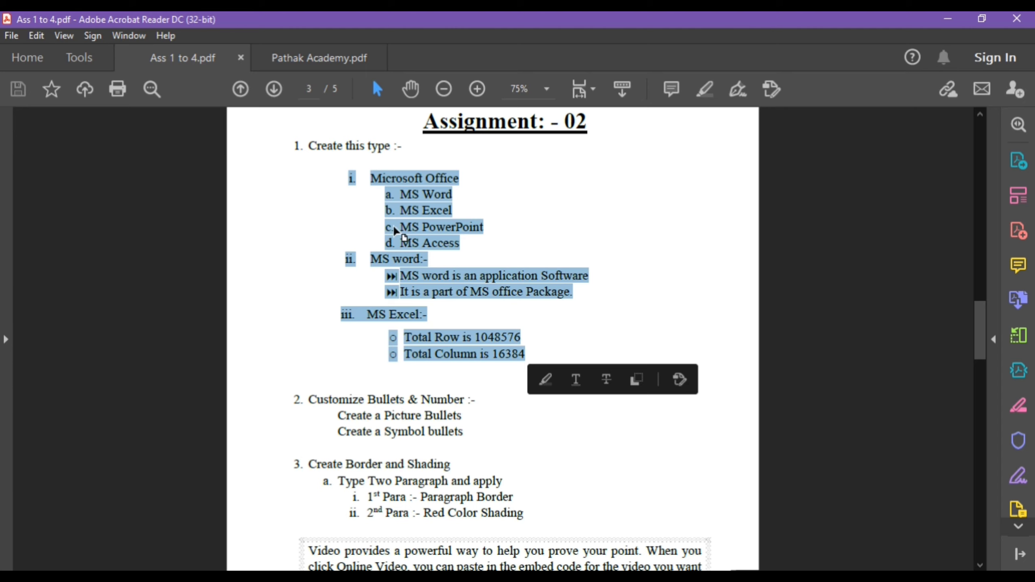
{"action": "left_click", "coordinate": [398, 292]}
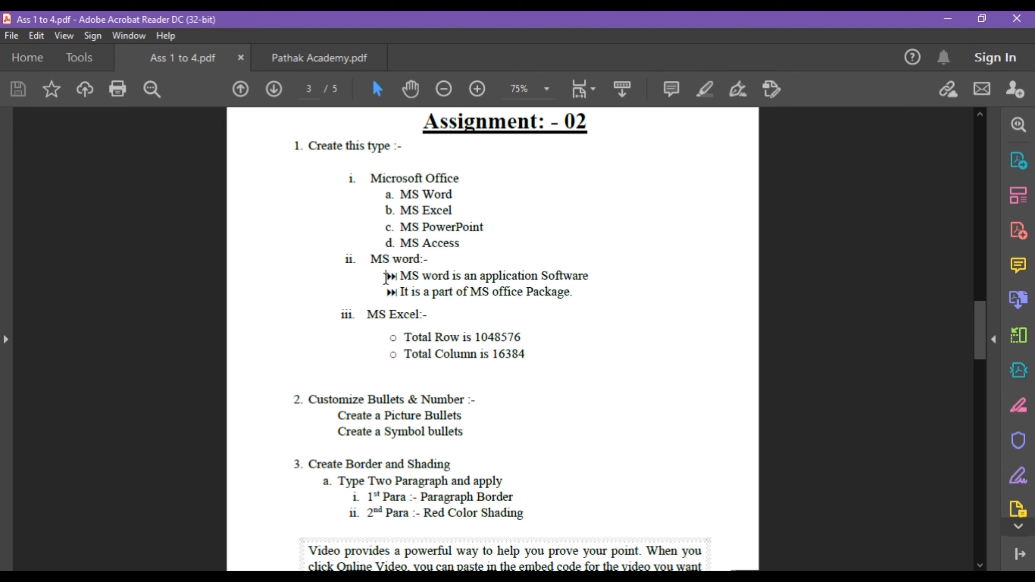
{"action": "left_click_drag", "start_coordinate": [386, 274], "coordinate": [407, 291]}
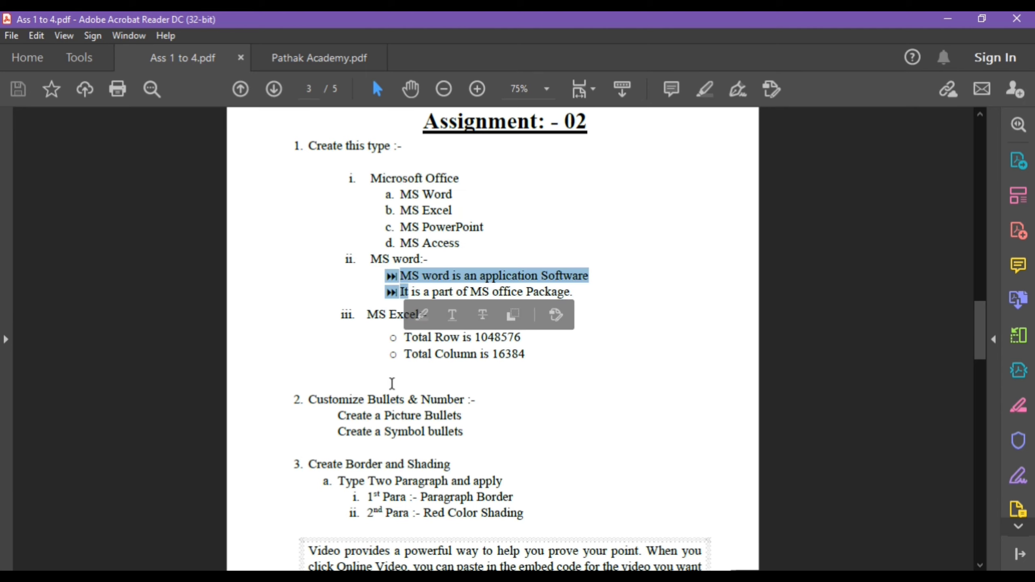
{"action": "scroll", "coordinate": [392, 384], "scroll_direction": "down", "scroll_amount": 4}
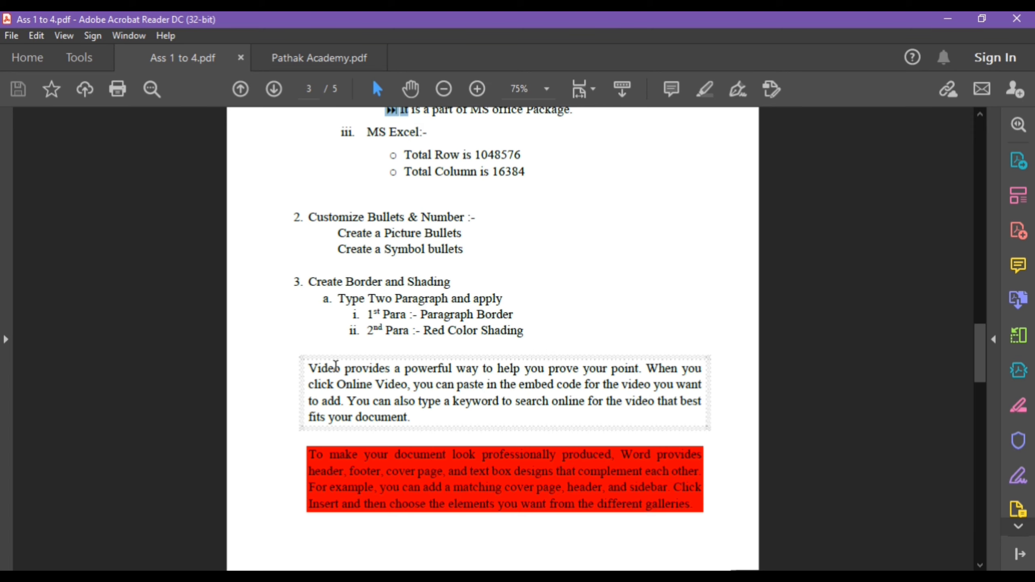
{"action": "scroll", "coordinate": [410, 364], "scroll_direction": "down", "scroll_amount": 1}
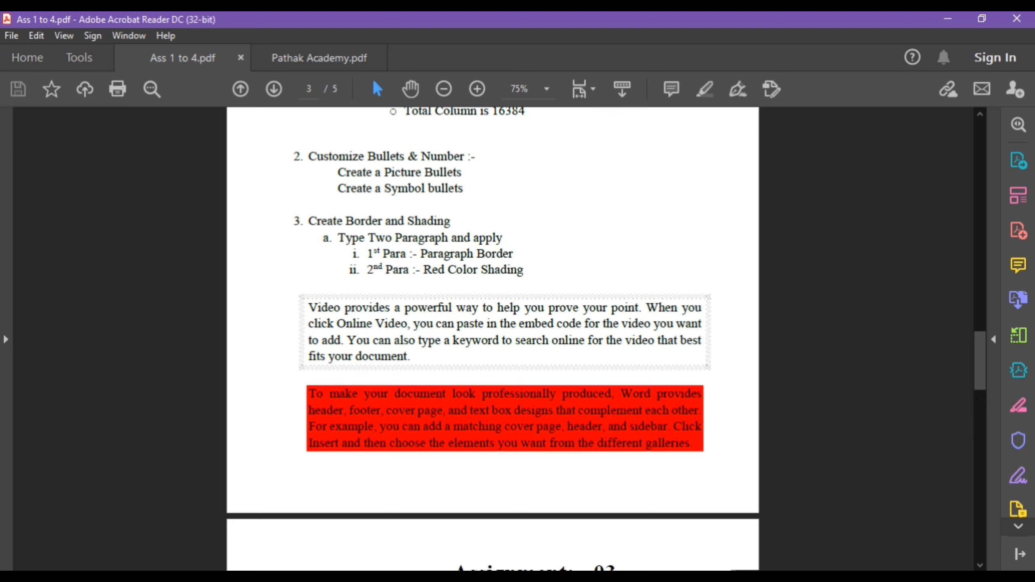
{"action": "mouse_move", "coordinate": [532, 553]}
{"action": "left_click", "coordinate": [558, 529]}
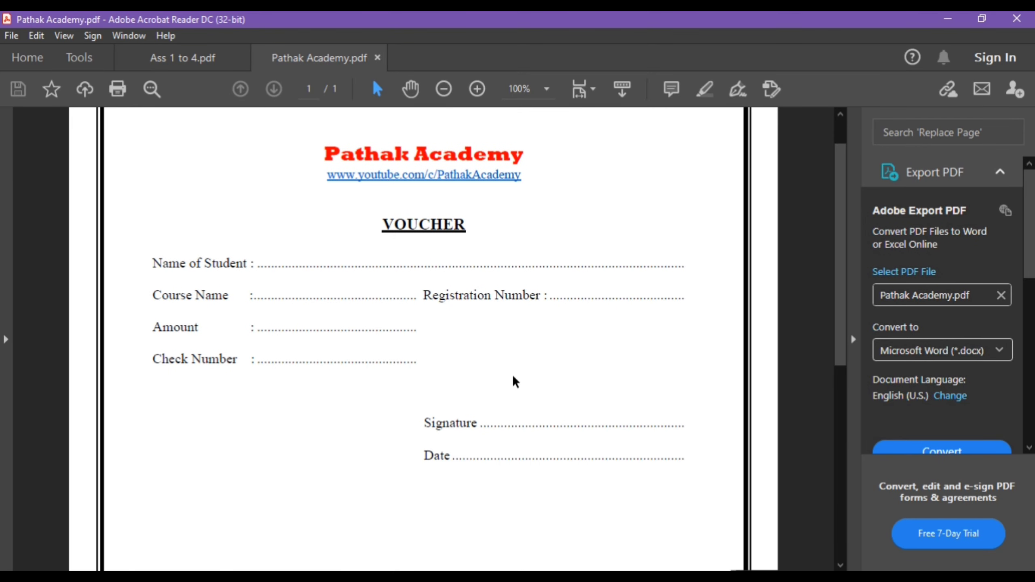
{"action": "scroll", "coordinate": [515, 381], "scroll_direction": "up", "scroll_amount": 1}
{"action": "scroll", "coordinate": [514, 381], "scroll_direction": "down", "scroll_amount": 1}
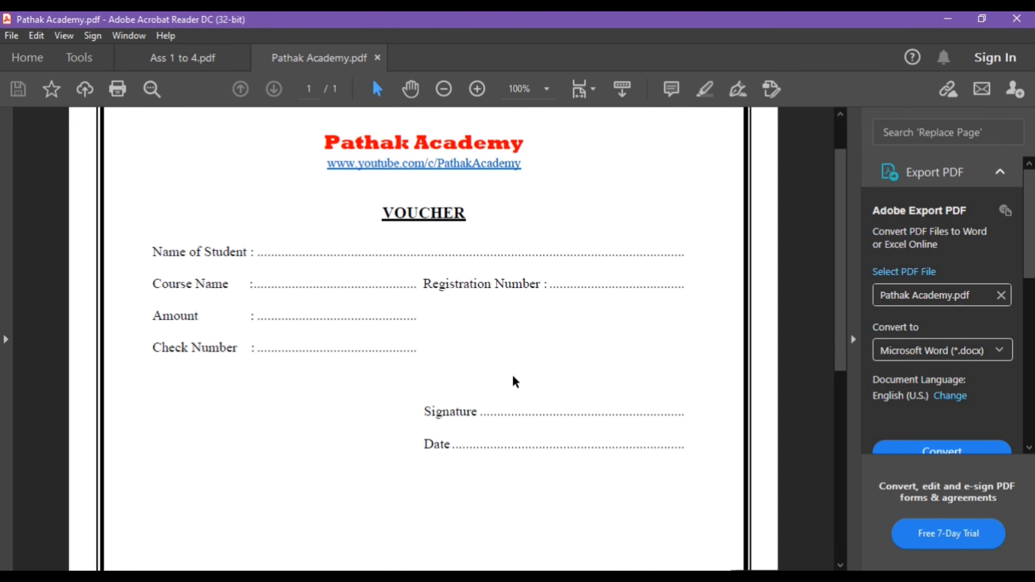